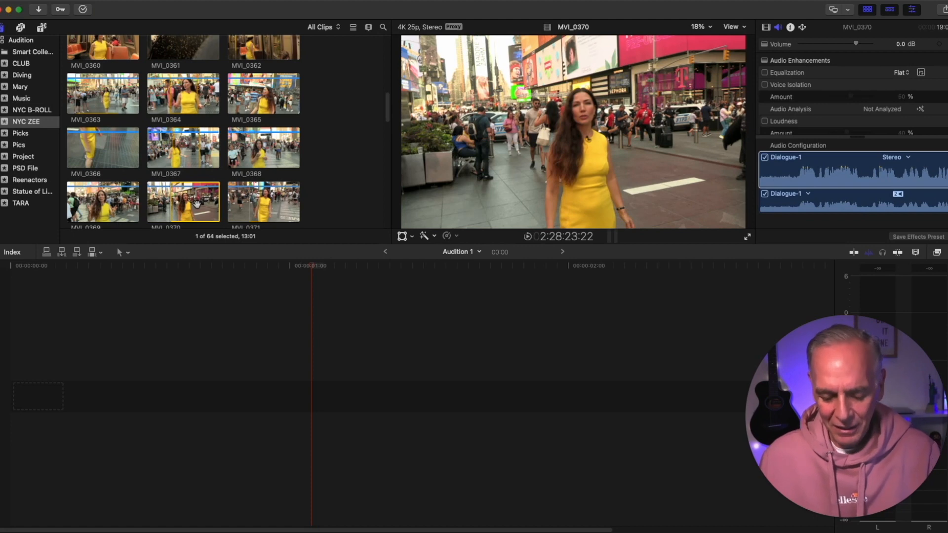
# Mark an out point on clip MVI_0370 and create an audition from it together with MVI_0367 and MVI_0364
pyautogui.press('o')
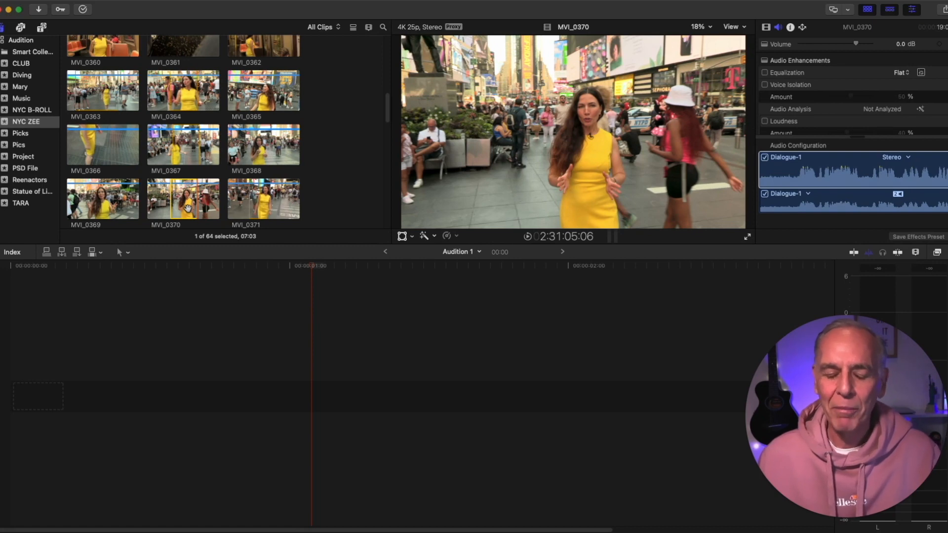
pyautogui.keyDown('super'); pyautogui.click(188, 209); pyautogui.keyUp('super')
pyautogui.keyDown('super'); pyautogui.click(187, 208); pyautogui.keyUp('super')
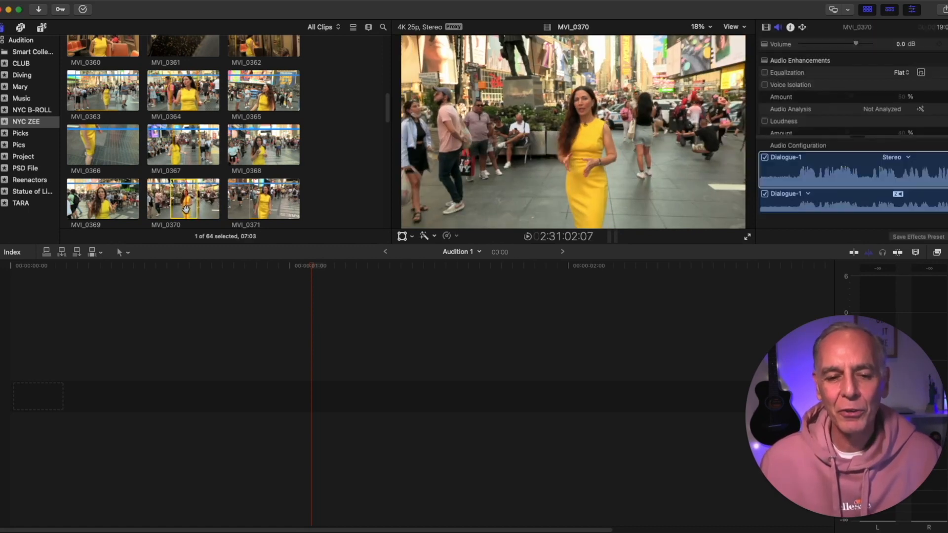
pyautogui.keyDown('super'); pyautogui.click(186, 154); pyautogui.keyUp('super')
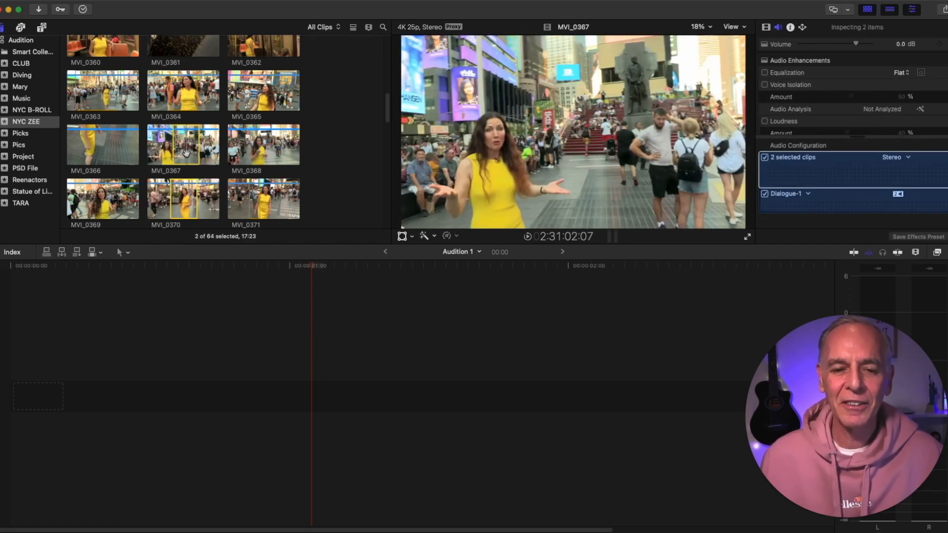
pyautogui.keyDown('super'); pyautogui.click(188, 95); pyautogui.keyUp('super')
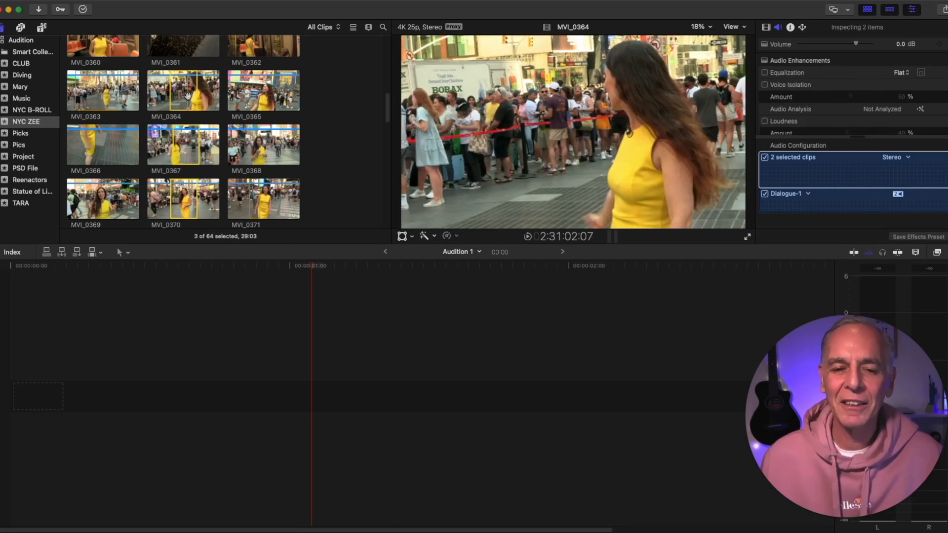
pyautogui.click(168, 1)
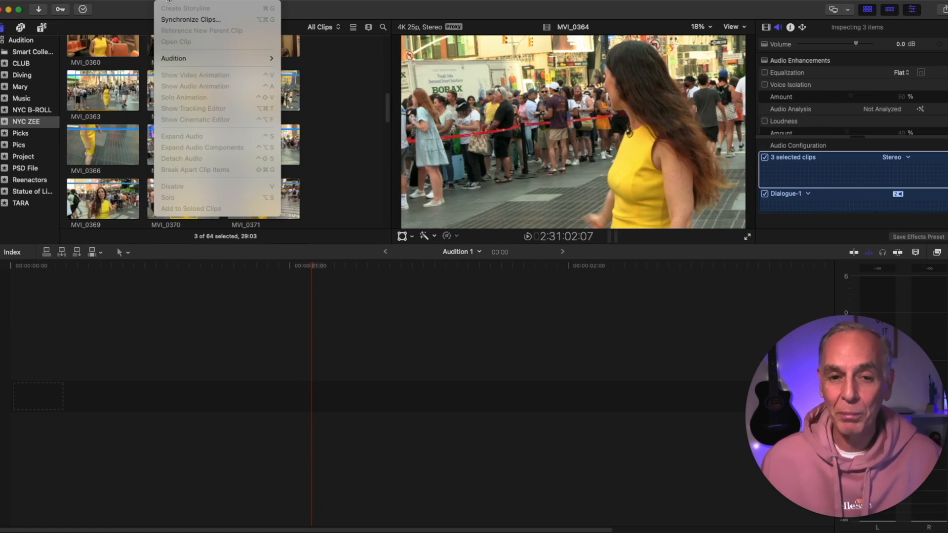
pyautogui.moveTo(171, 60)
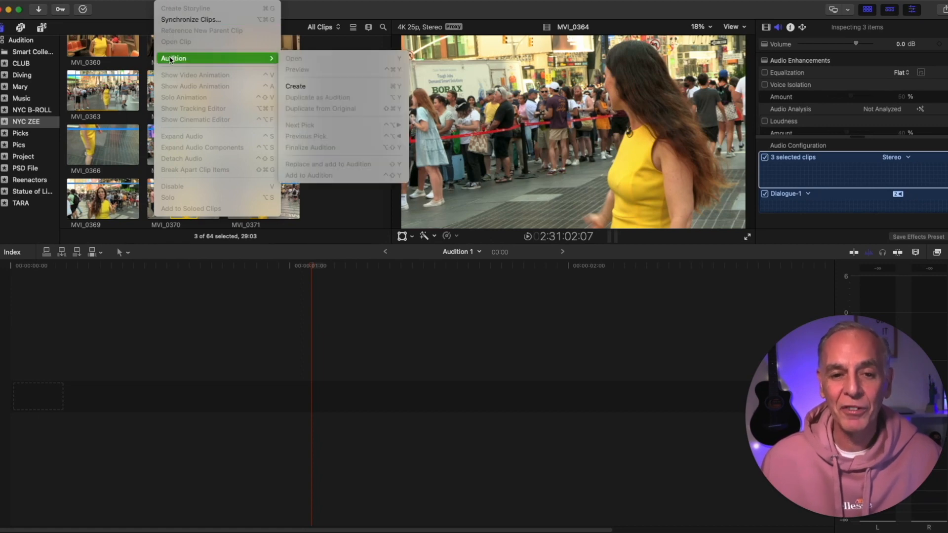
pyautogui.click(320, 87)
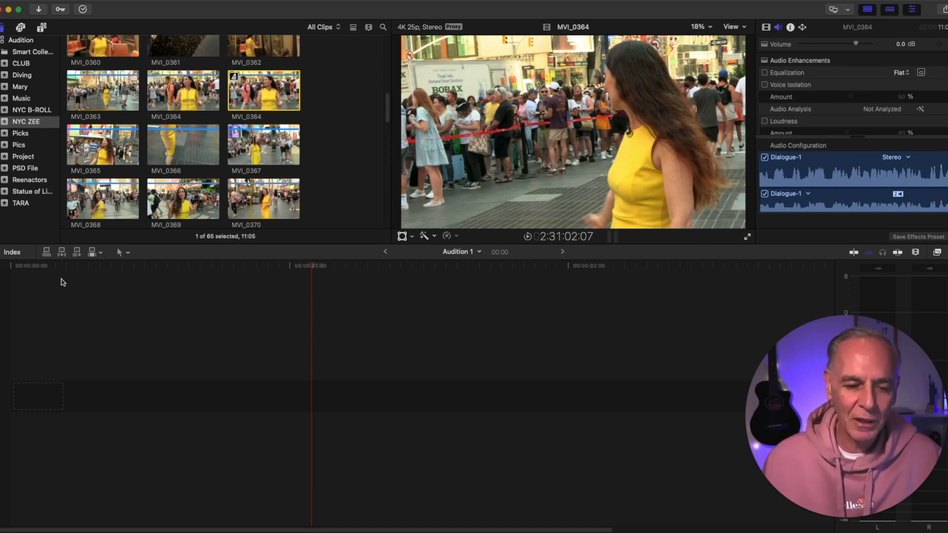
# Place the new audition clip in the empty timeline with the Position tool, starting about 5 seconds in
pyautogui.click(128, 255)
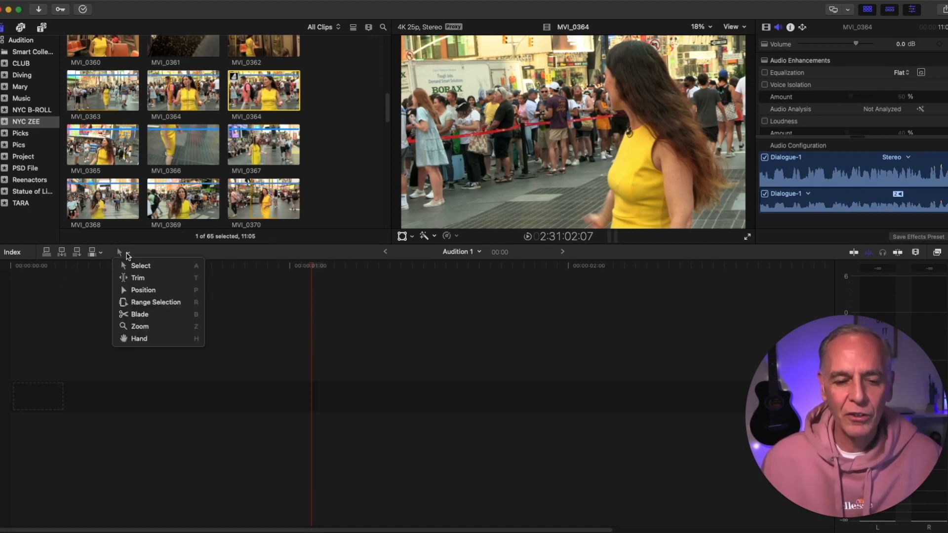
pyautogui.click(141, 277)
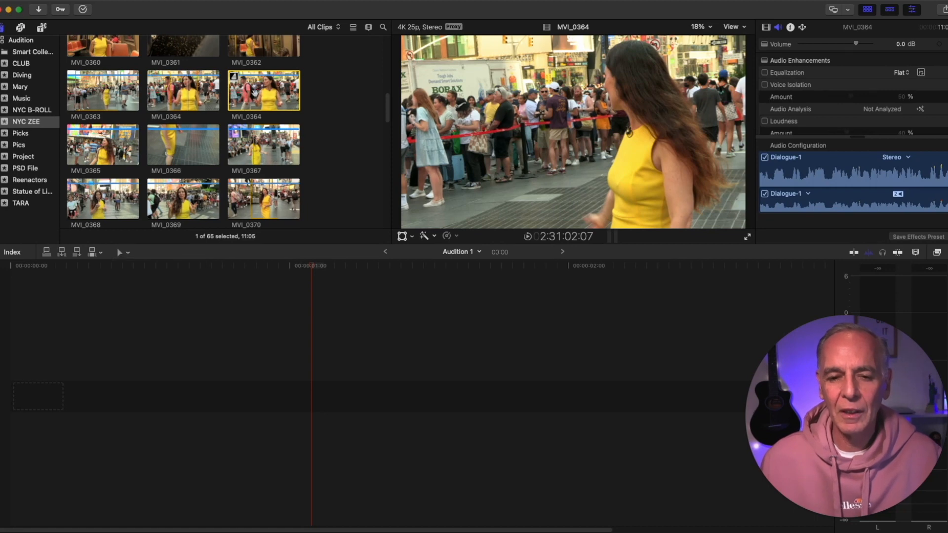
pyautogui.moveTo(254, 96); pyautogui.dragTo(207, 373)
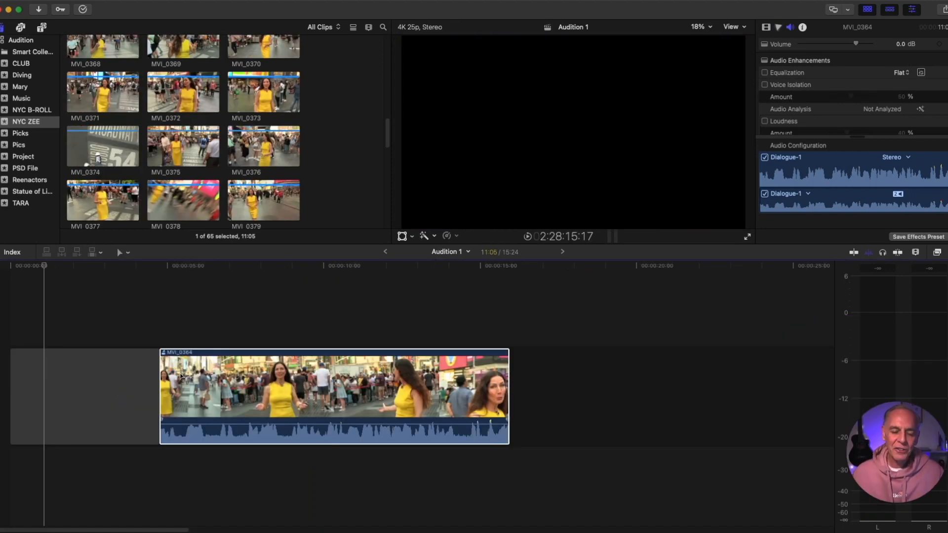
# Open the timeline clip's audition, step through its alternatives, and make MVI_0370 the pick
pyautogui.click(164, 354)
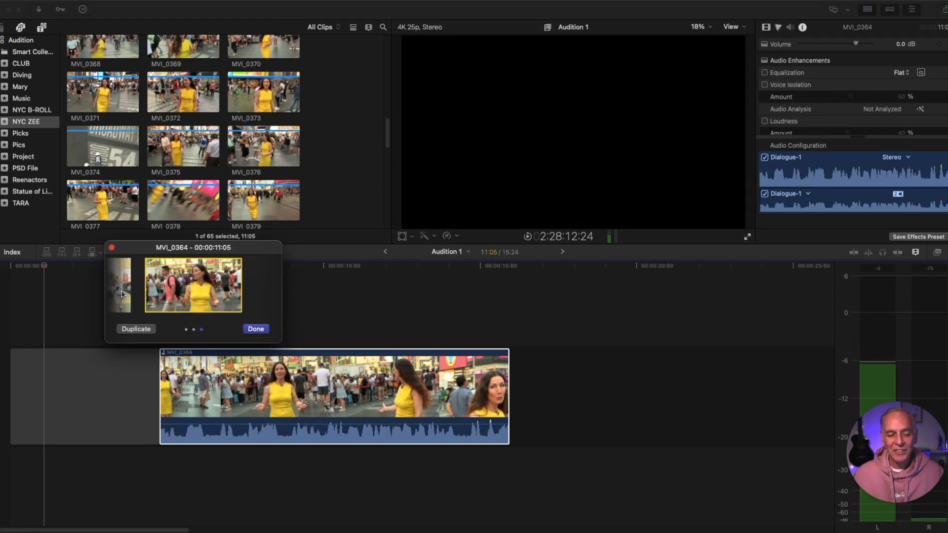
pyautogui.click(122, 295)
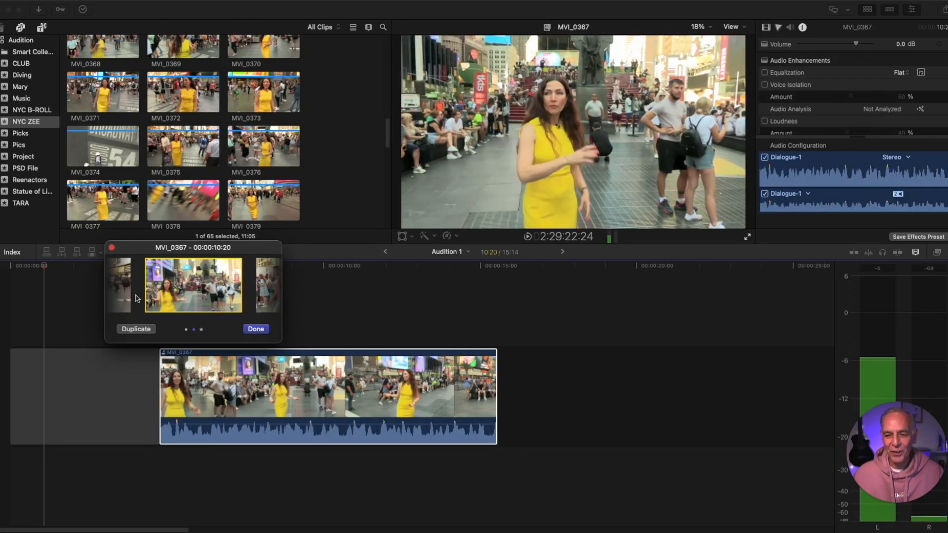
pyautogui.click(118, 300)
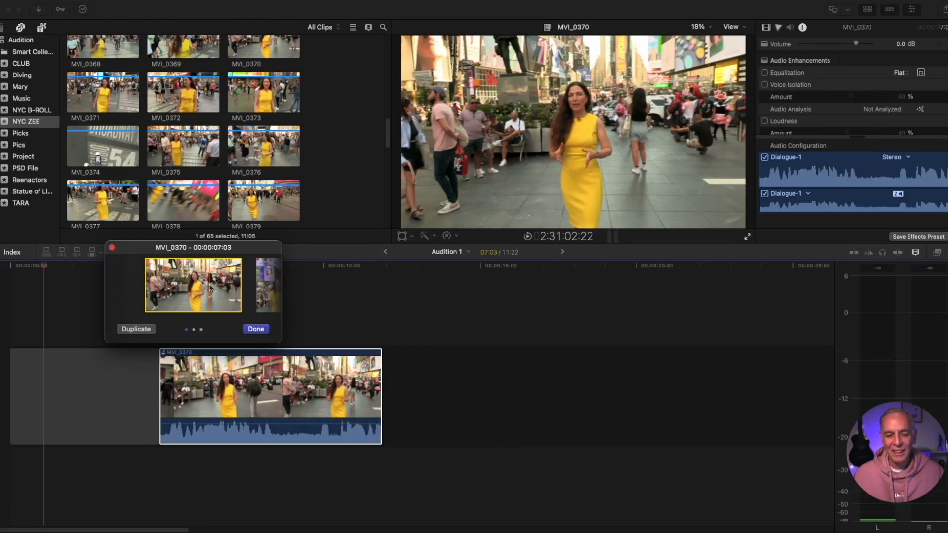
pyautogui.click(262, 331)
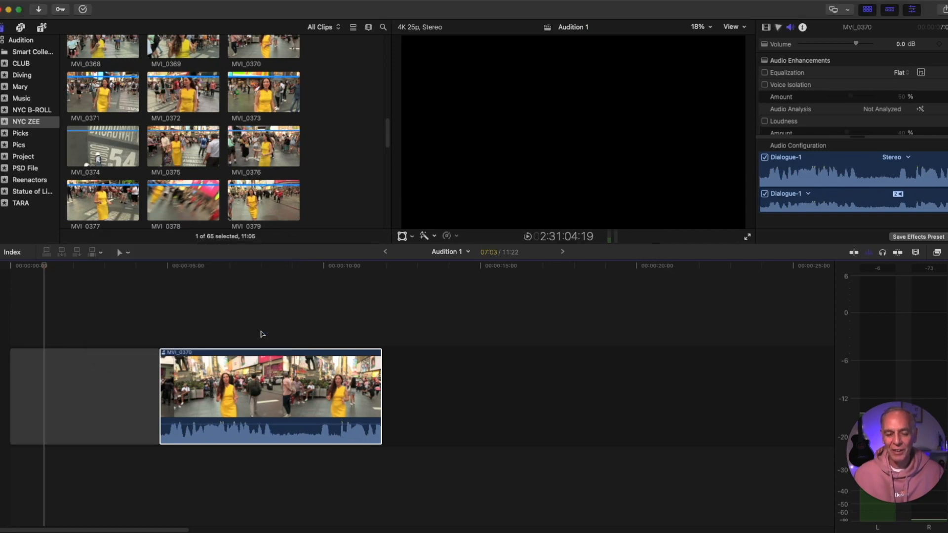
# Reopen the audition on the MVI_0370 timeline clip and move forward through its other alternatives
pyautogui.click(164, 355)
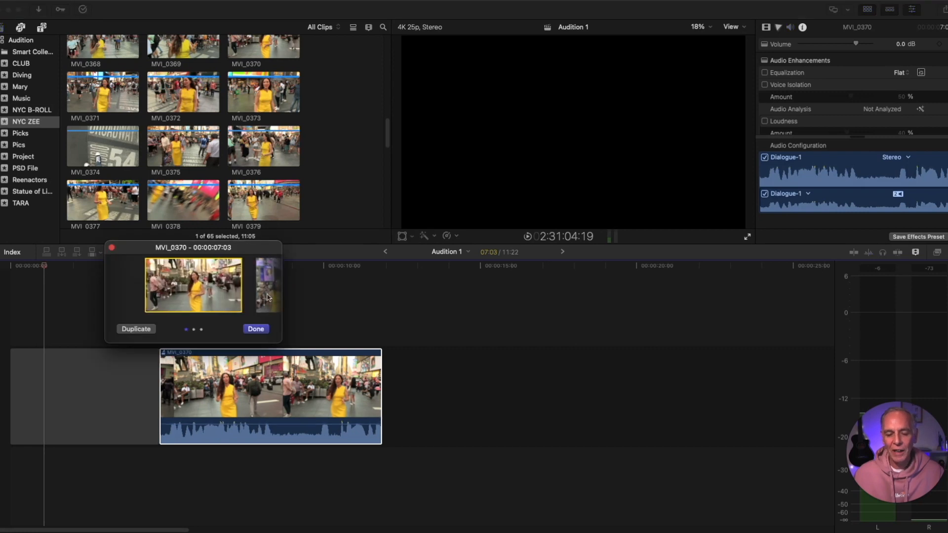
pyautogui.click(268, 297)
pyautogui.click(268, 297)
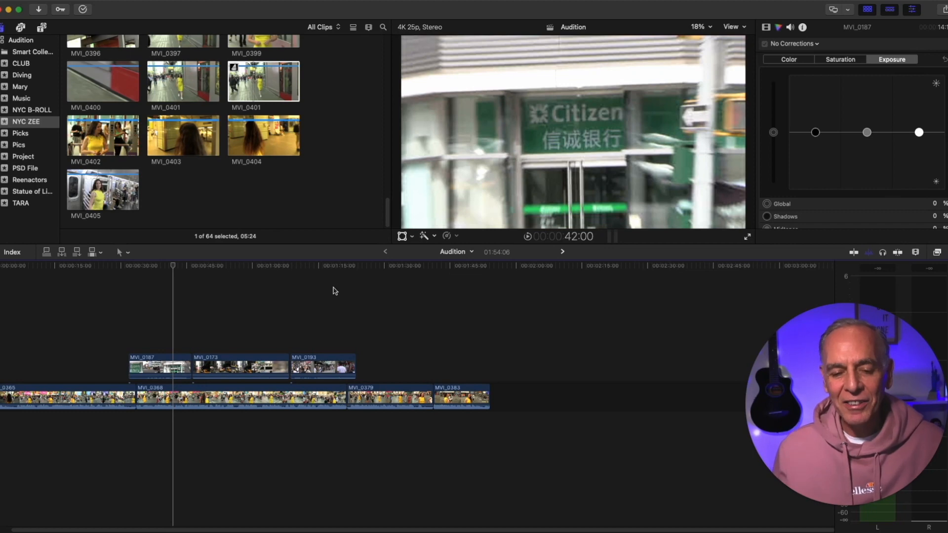
# Mark a range of about 10:19 in NYC B-ROLL clip MVI_0188 and add it as an audition to connected clip MVI_0173
pyautogui.click(238, 357)
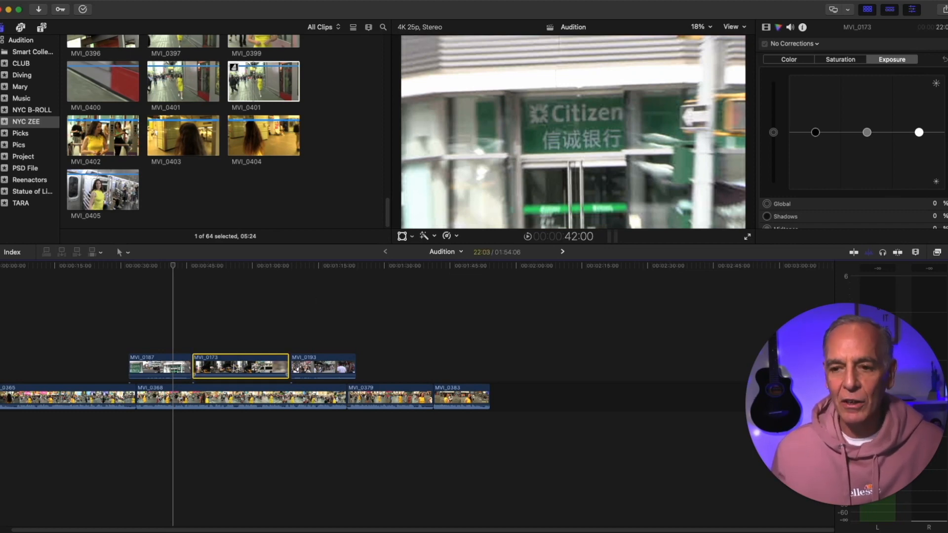
pyautogui.click(236, 269)
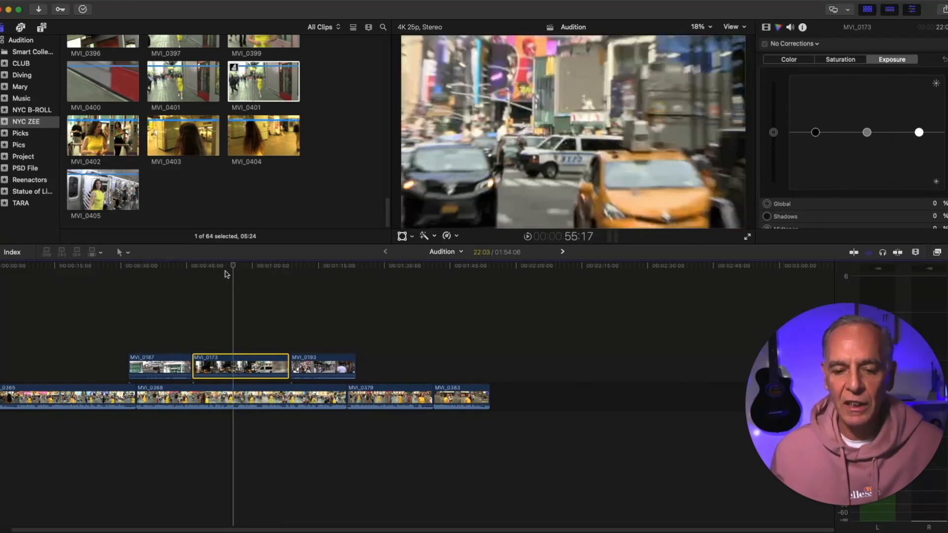
pyautogui.moveTo(237, 277); pyautogui.dragTo(234, 279)
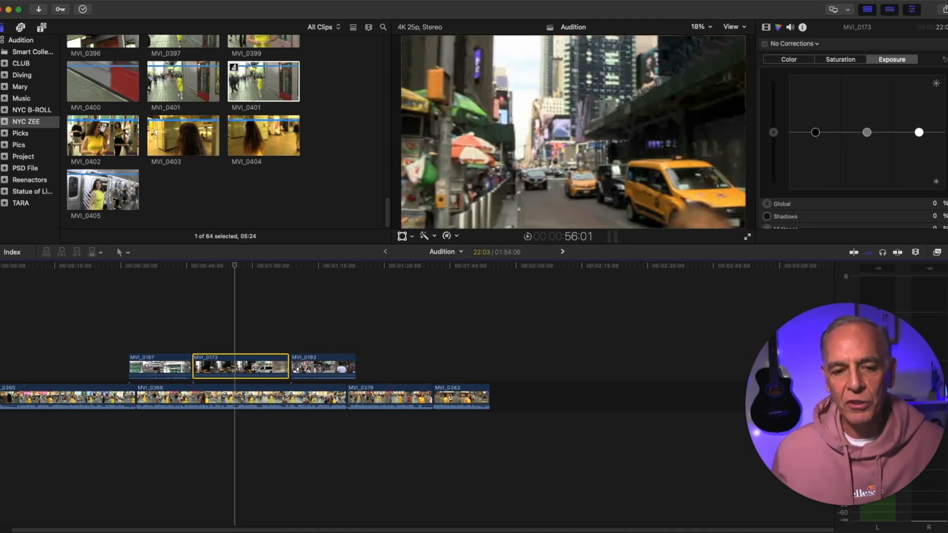
pyautogui.click(21, 122)
pyautogui.click(22, 111)
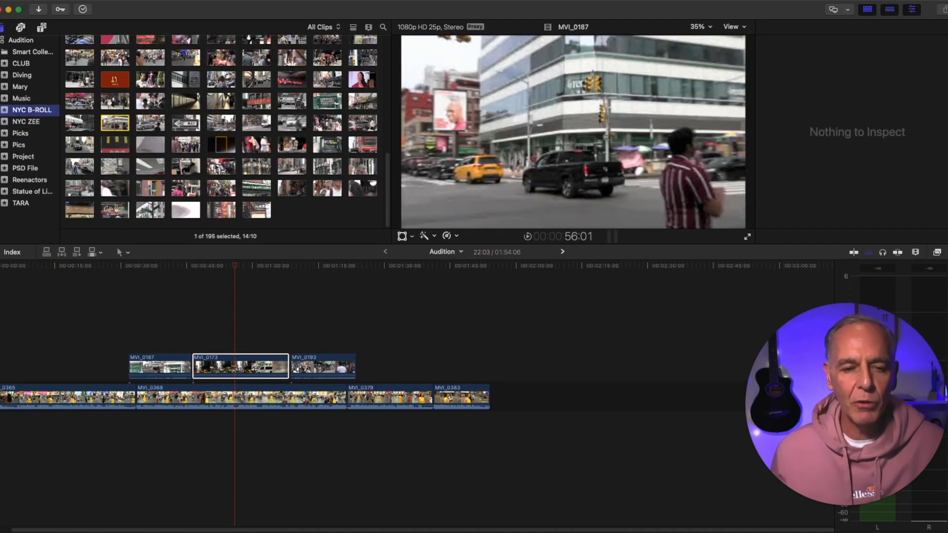
pyautogui.click(143, 128)
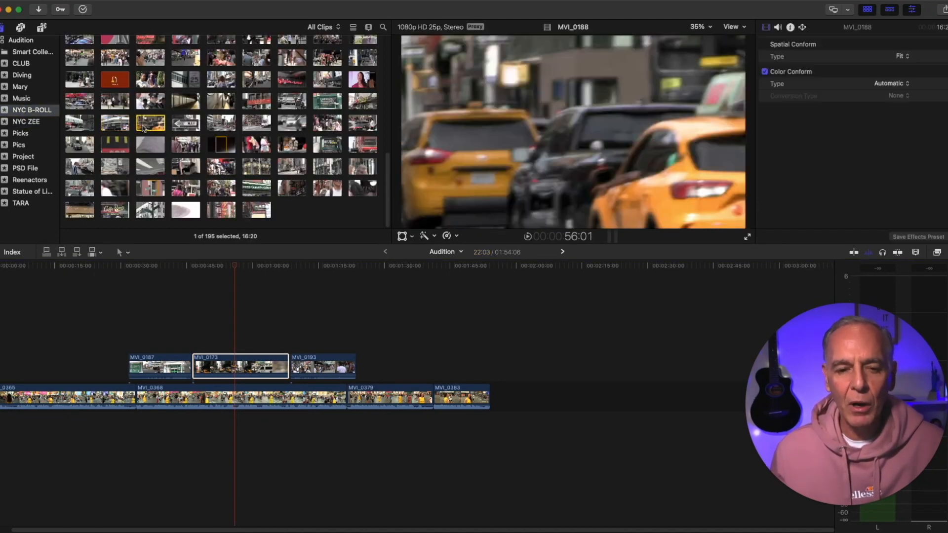
pyautogui.click(160, 123)
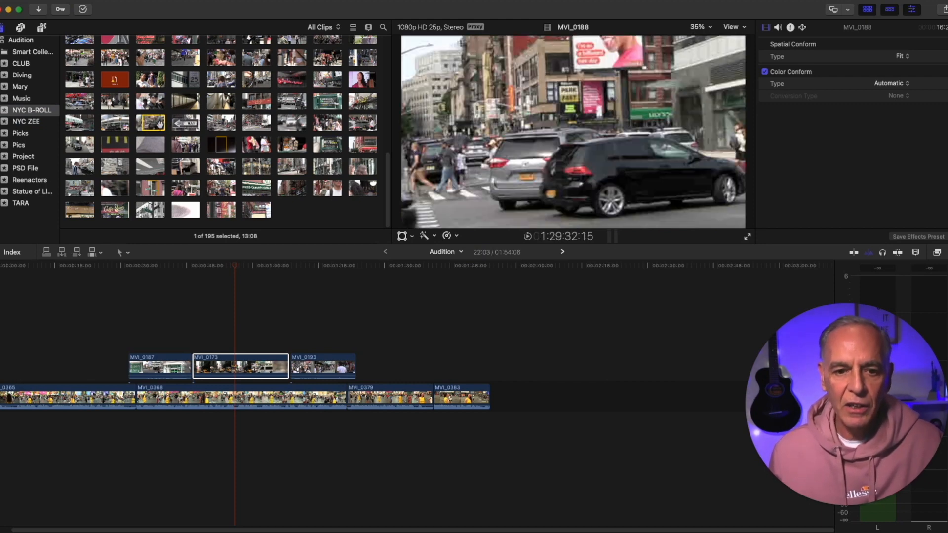
pyautogui.click(161, 124)
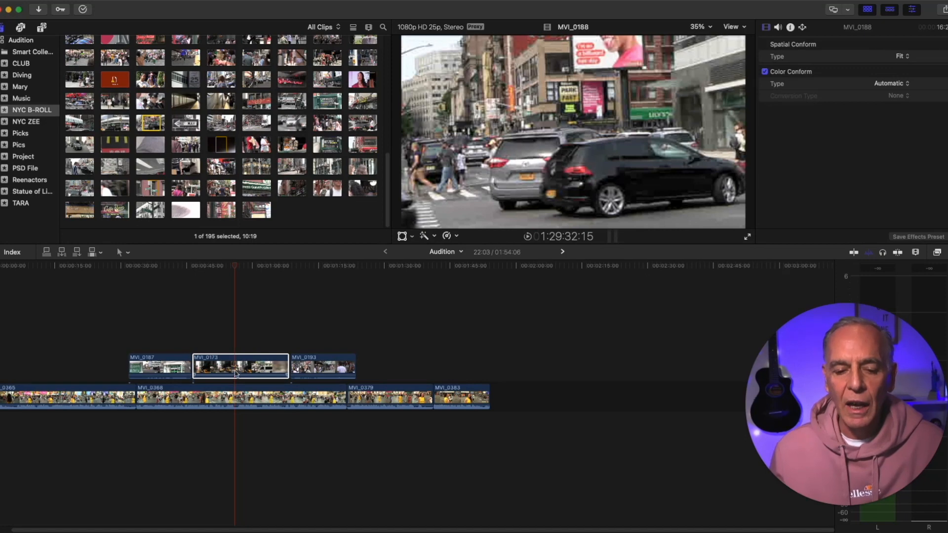
pyautogui.click(167, 1)
pyautogui.moveTo(179, 59)
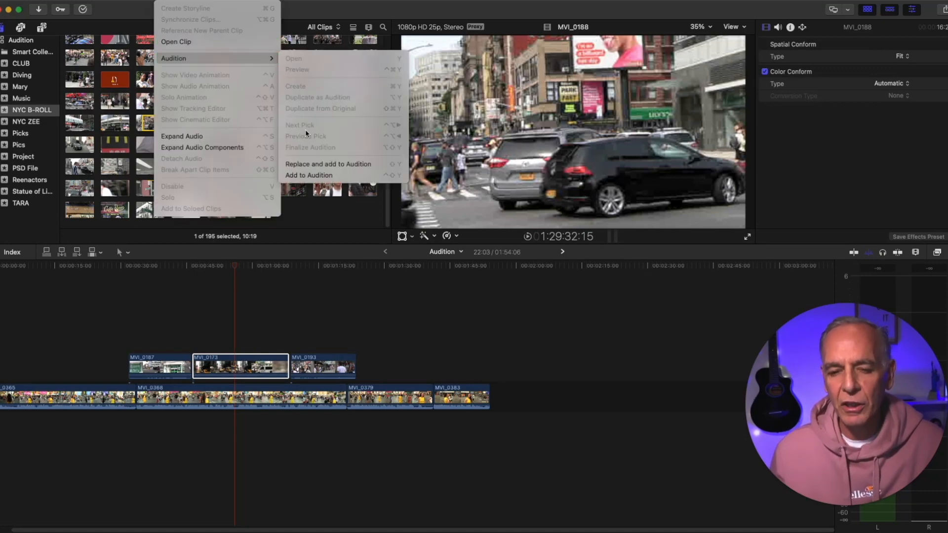
pyautogui.click(307, 175)
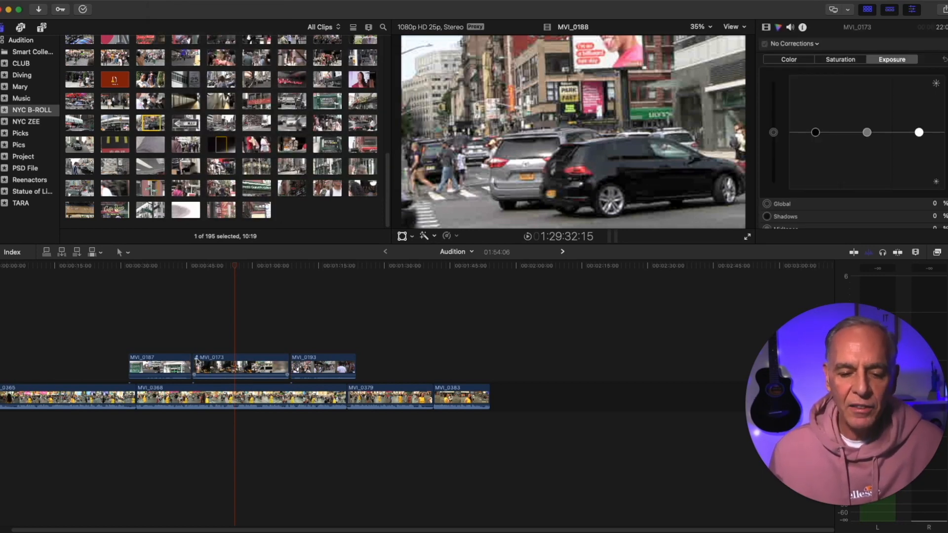
# Open the audition on connected clip MVI_0173, compare its two alternatives, and make MVI_0188 the pick
pyautogui.click(196, 360)
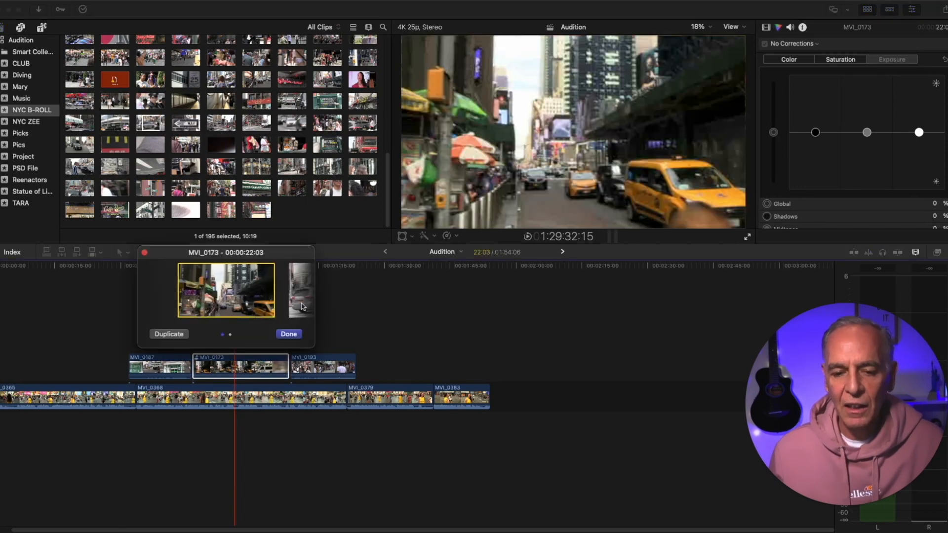
pyautogui.click(302, 306)
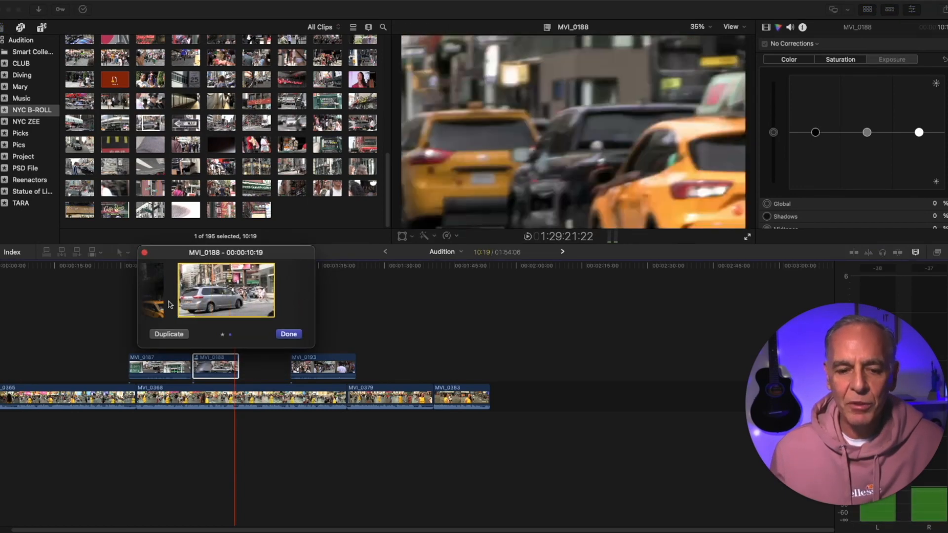
pyautogui.click(153, 307)
pyautogui.click(303, 298)
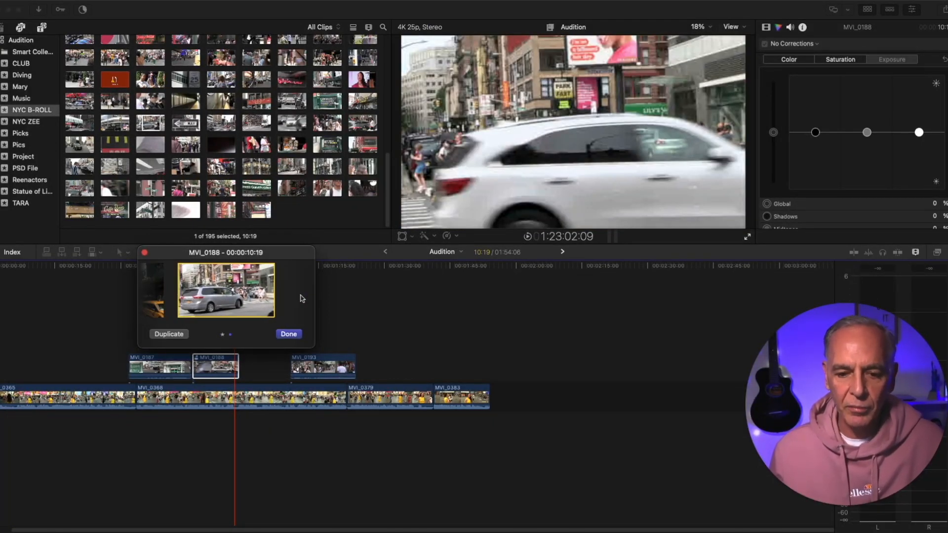
pyautogui.click(289, 334)
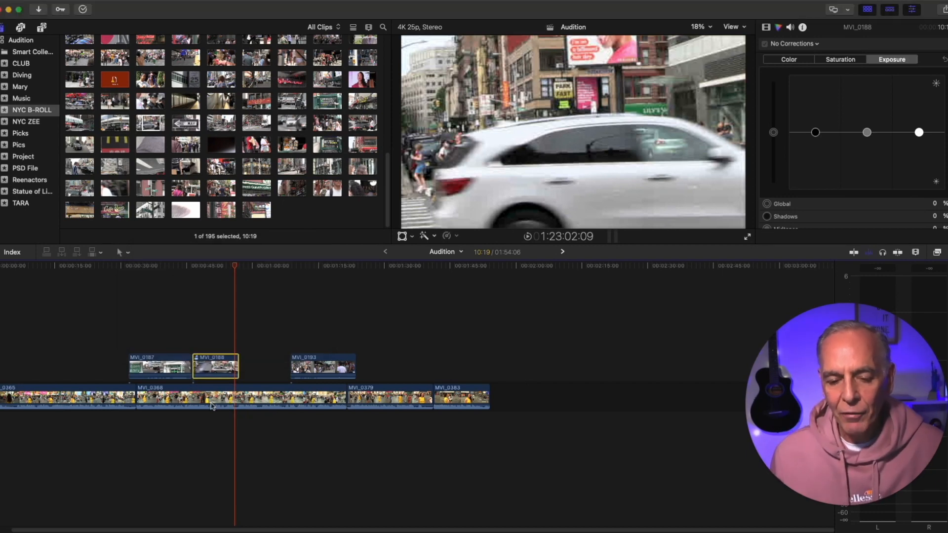
# Select timeline clip MVI_0368 and mark a range of about 7:05 in NYC ZEE clip MVI_0387
pyautogui.click(271, 402)
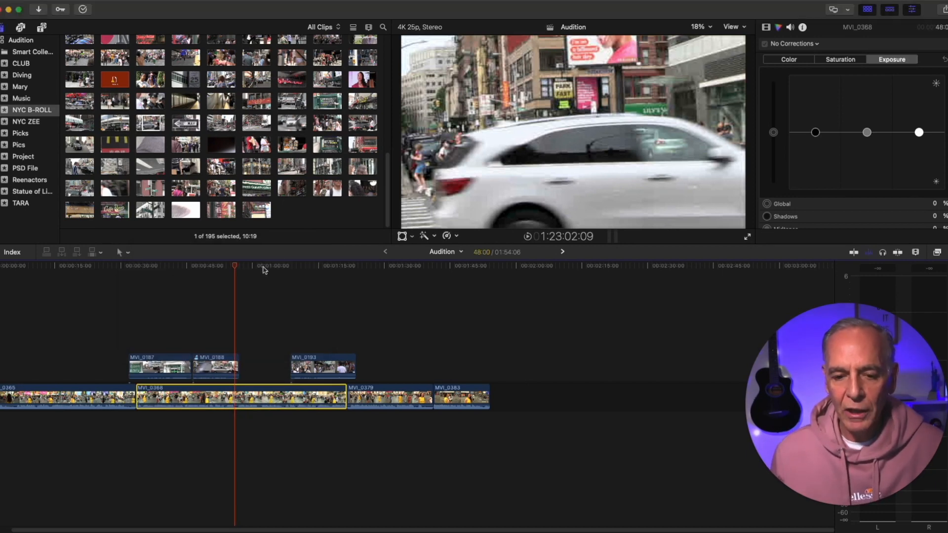
pyautogui.click(276, 267)
pyautogui.moveTo(278, 270); pyautogui.dragTo(272, 270)
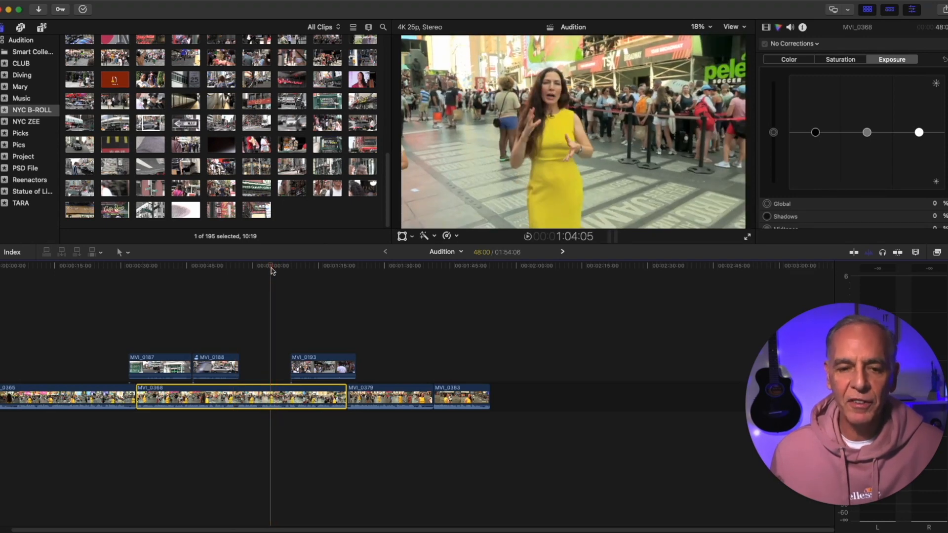
pyautogui.click(45, 121)
pyautogui.click(276, 98)
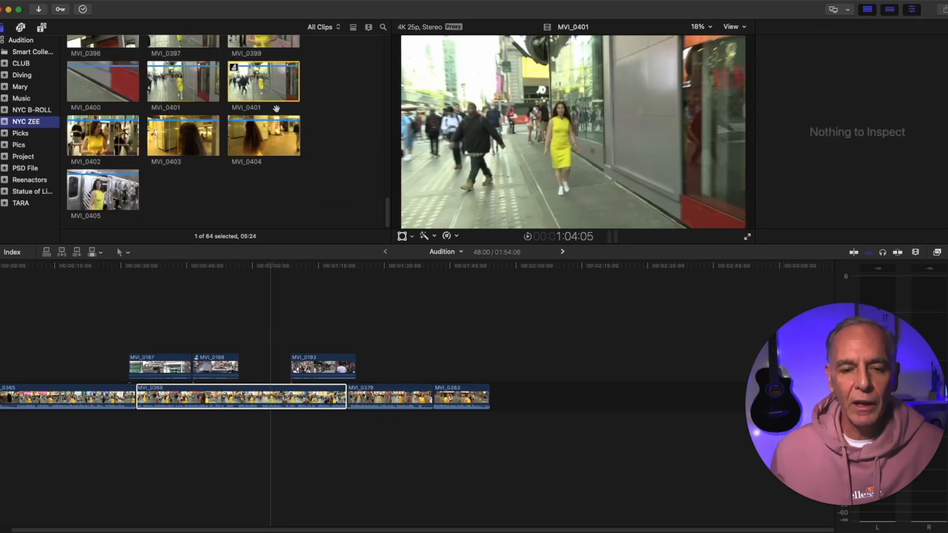
pyautogui.scroll(5, 108, 87)
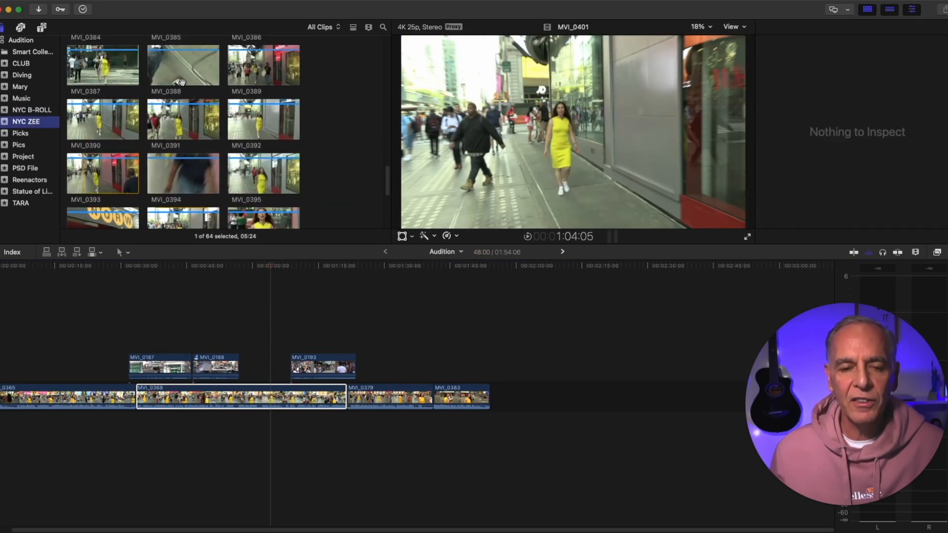
pyautogui.click(109, 68)
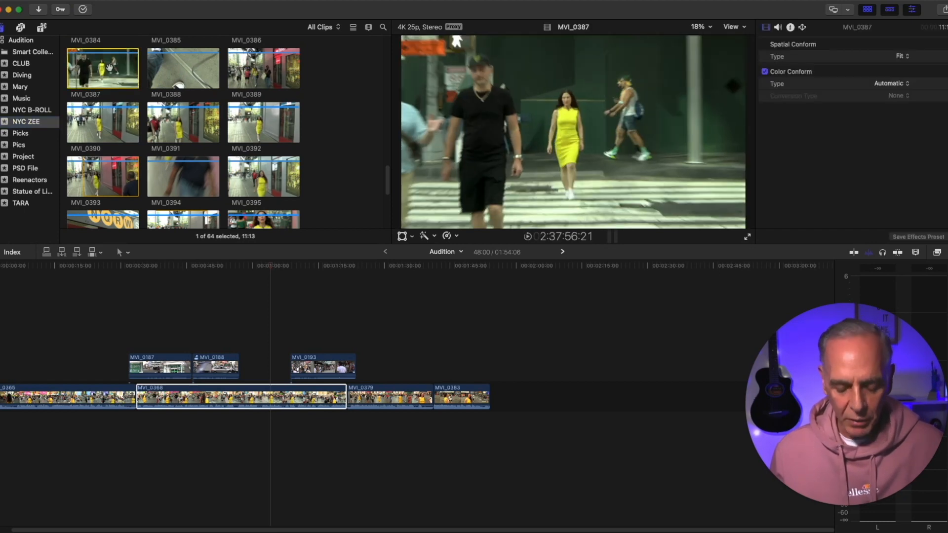
pyautogui.press('i')
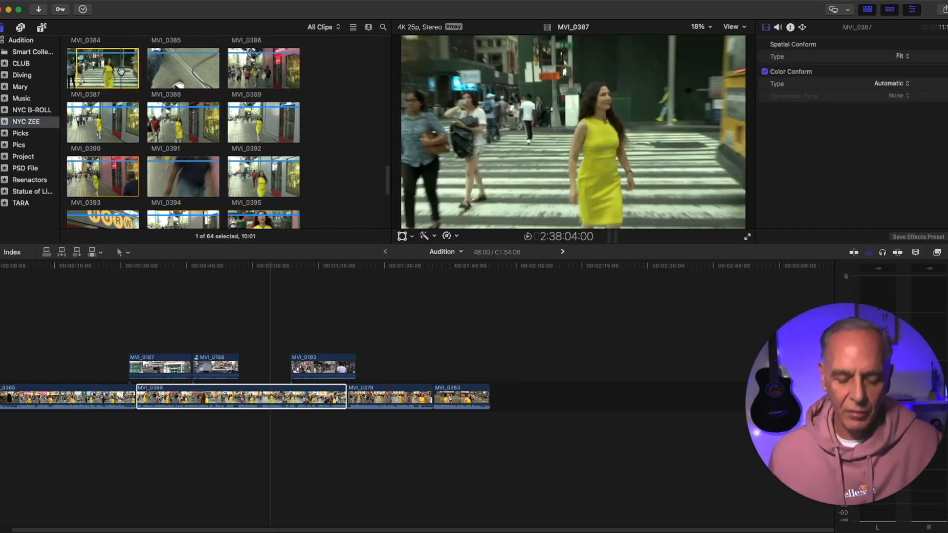
pyautogui.press('o')
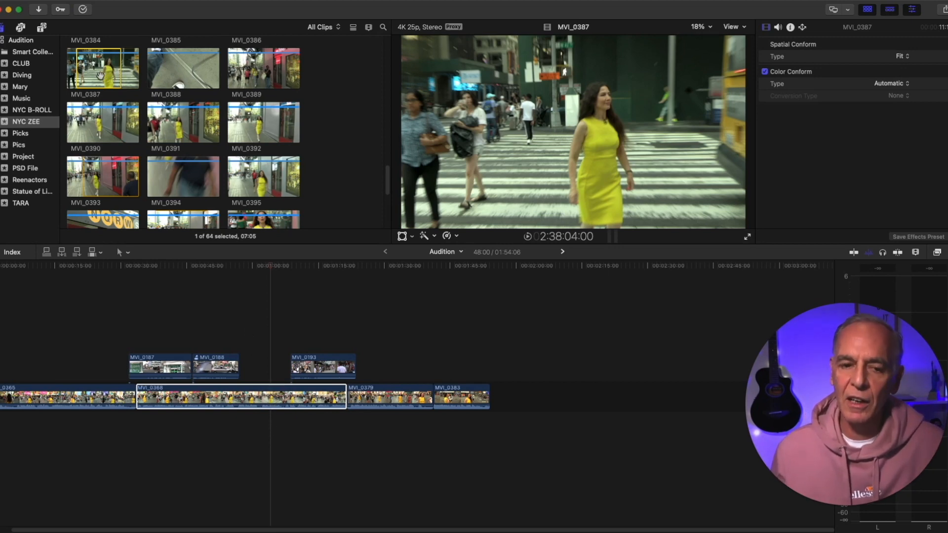
# Add the marked MVI_0387 range as an audition alternative to timeline clip MVI_0368, keeping the current pick
pyautogui.click(171, 1)
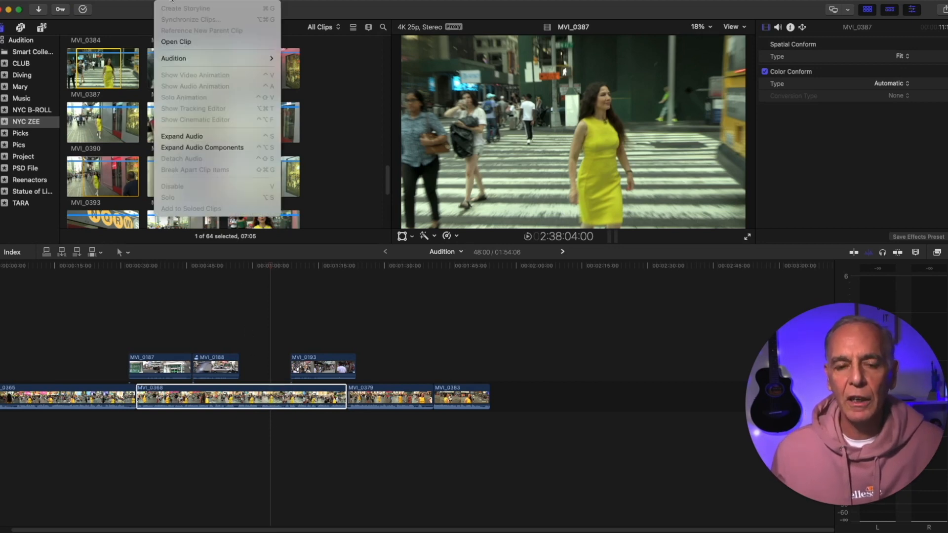
pyautogui.moveTo(232, 59)
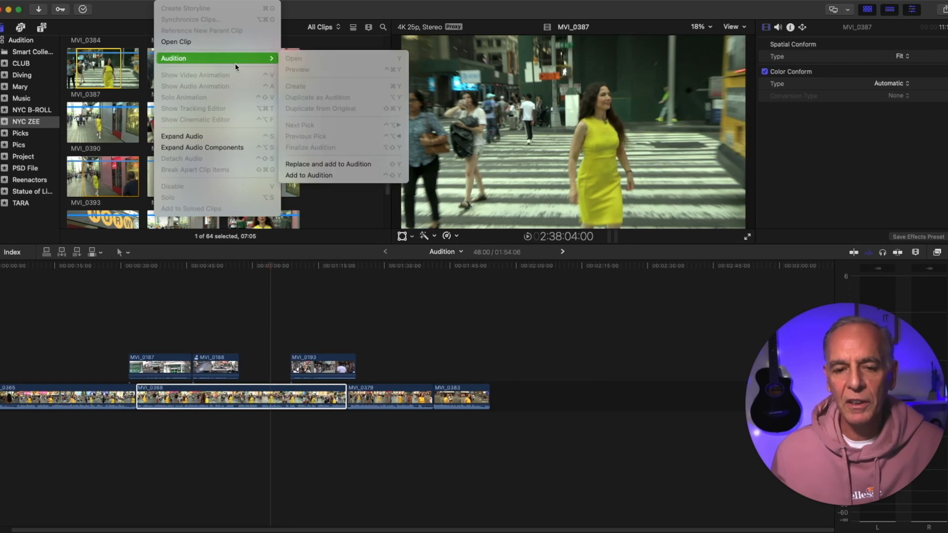
pyautogui.click(319, 177)
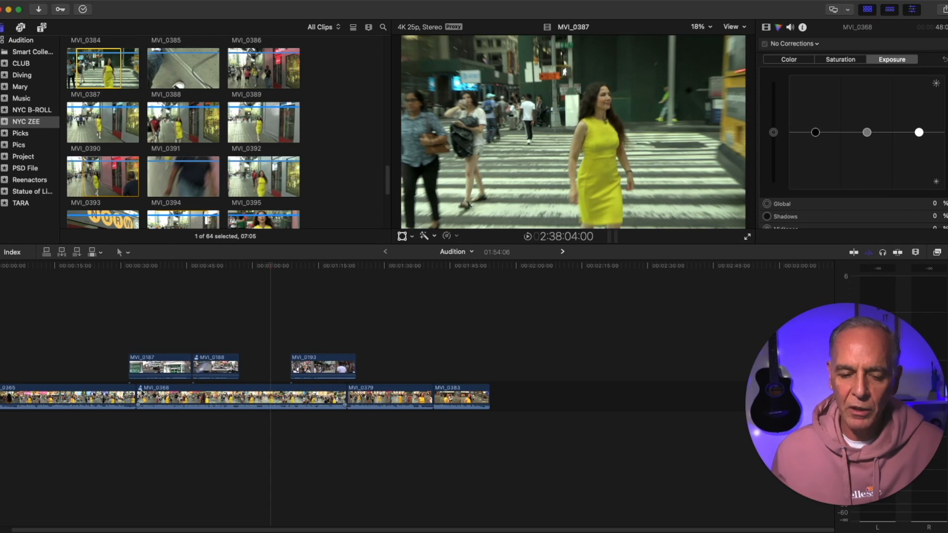
# Open the audition on timeline clip MVI_0368, compare its two alternatives, and make MVI_0387 the pick
pyautogui.click(140, 389)
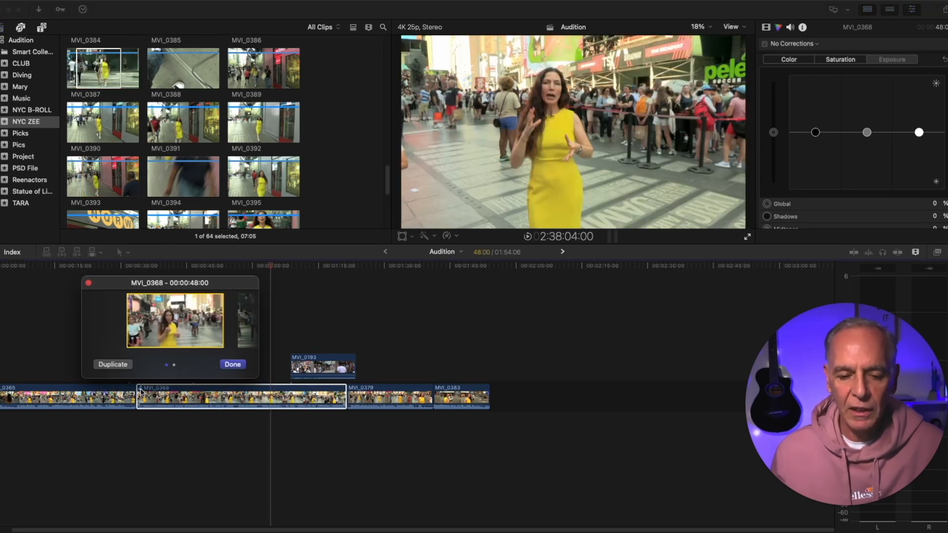
pyautogui.click(244, 324)
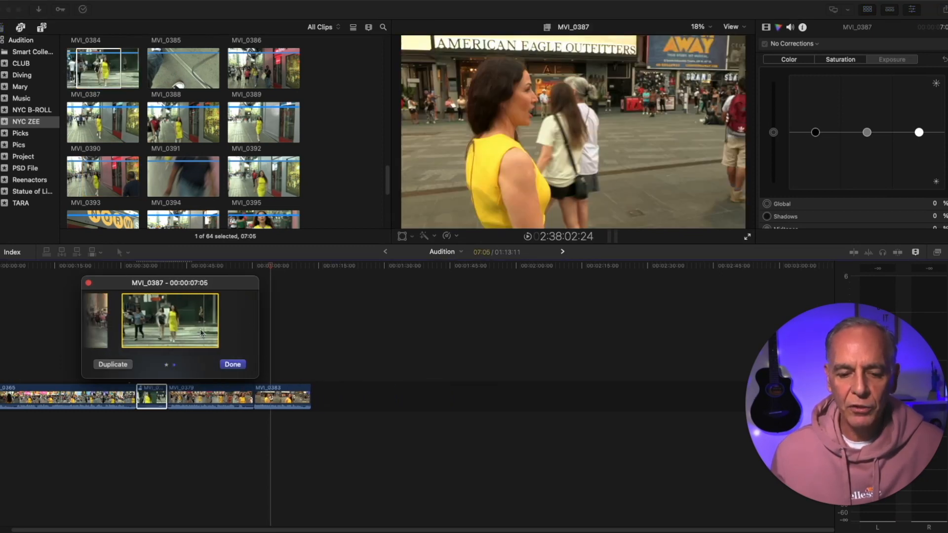
pyautogui.click(104, 333)
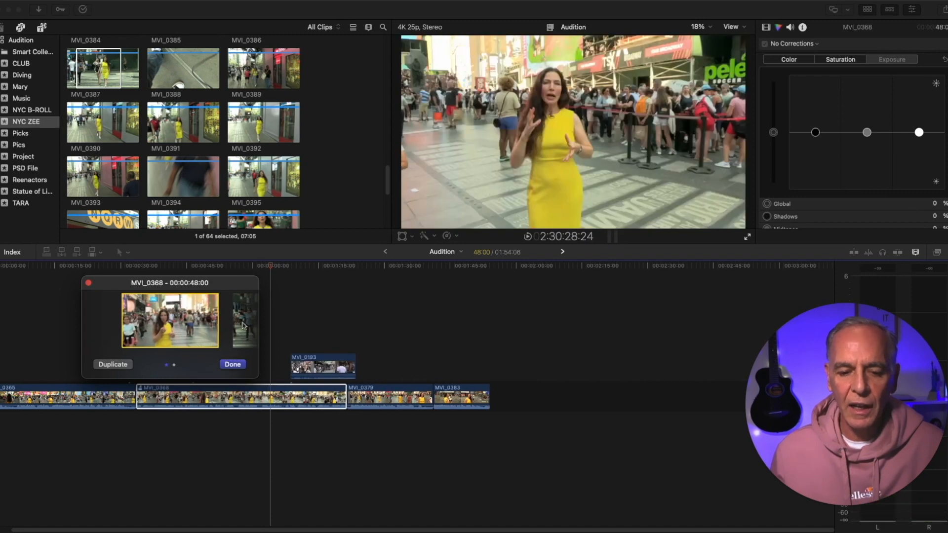
pyautogui.click(243, 329)
pyautogui.press('space')
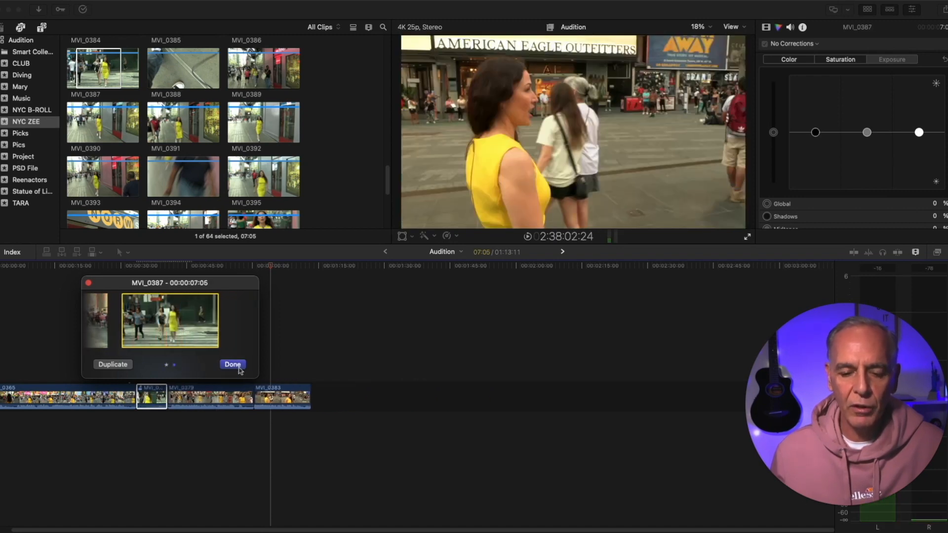
pyautogui.click(232, 365)
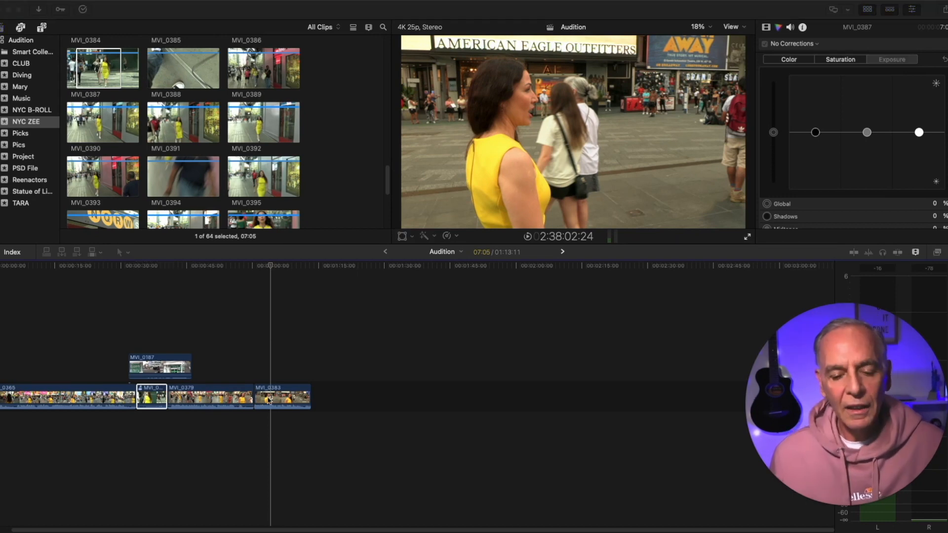
# Duplicate the last timeline clip, MVI_0383, as an audition
pyautogui.click(275, 401)
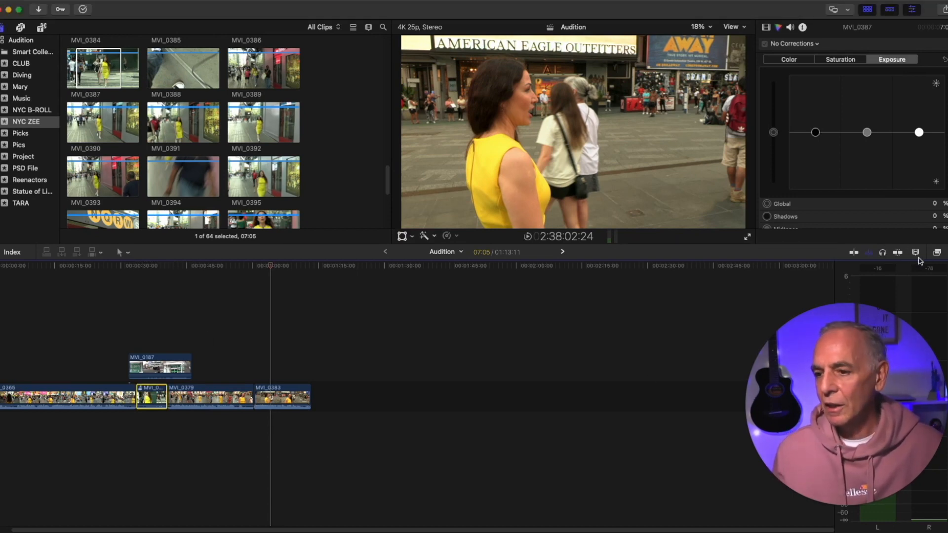
pyautogui.click(915, 252)
pyautogui.moveTo(863, 274); pyautogui.dragTo(891, 274)
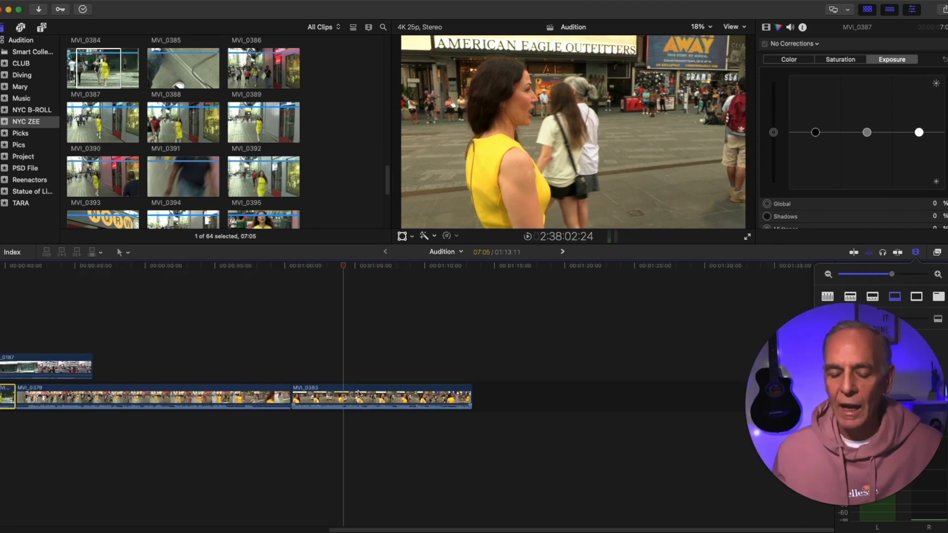
pyautogui.click(360, 401)
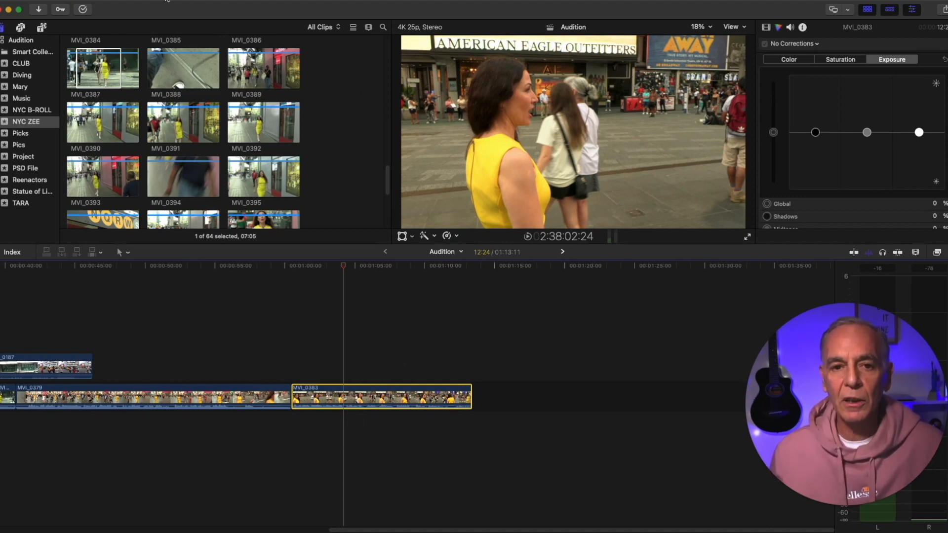
pyautogui.click(167, 1)
pyautogui.moveTo(182, 58)
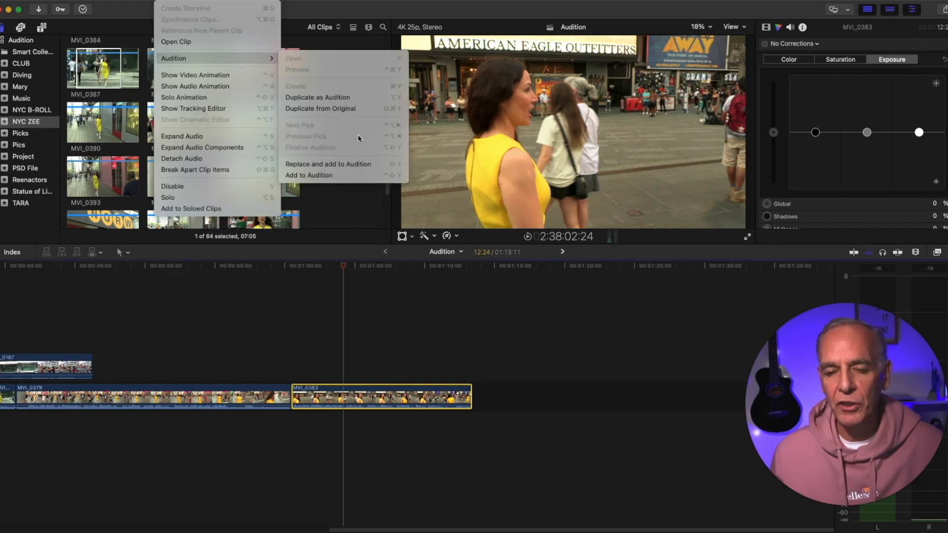
pyautogui.click(327, 97)
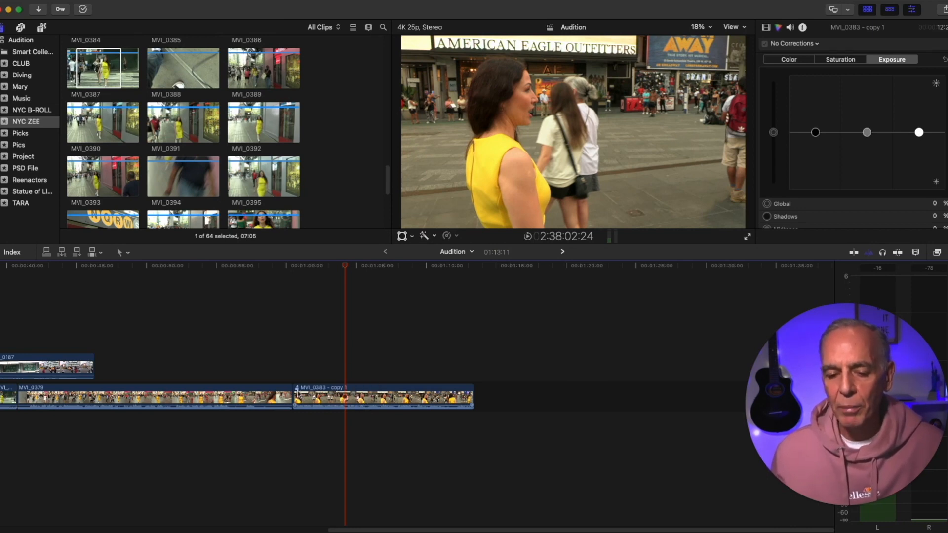
# Open the audition on the last timeline clip, compare the original with its copy, and keep copy 1 as the pick
pyautogui.click(297, 390)
pyautogui.click(258, 330)
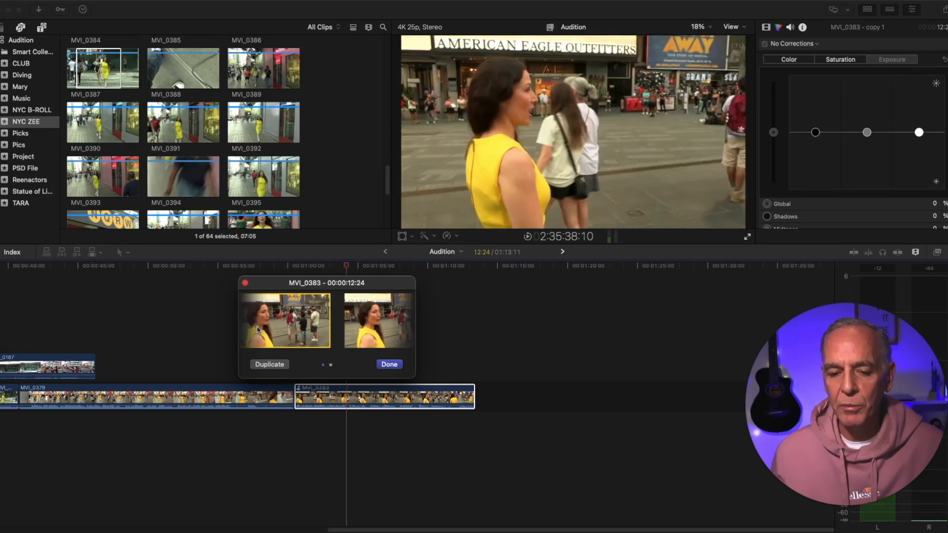
pyautogui.click(405, 330)
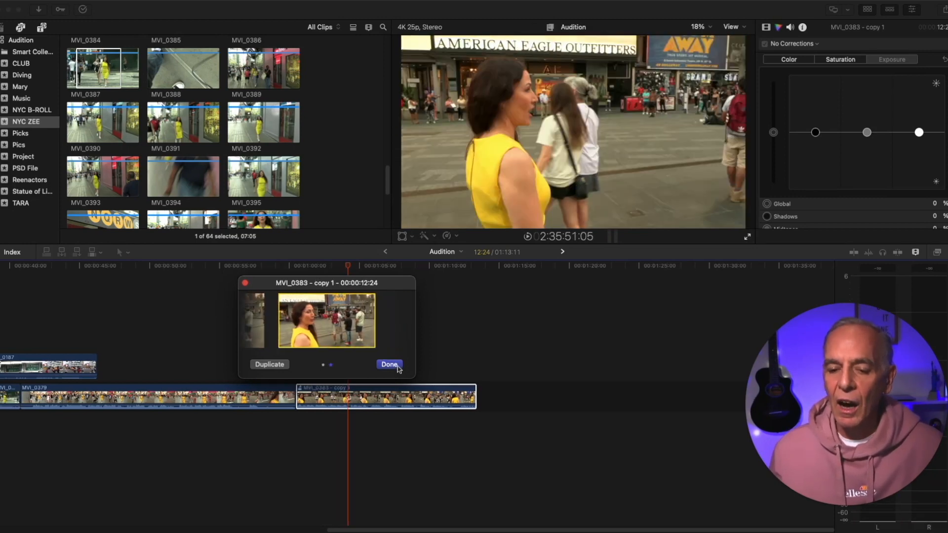
pyautogui.click(397, 367)
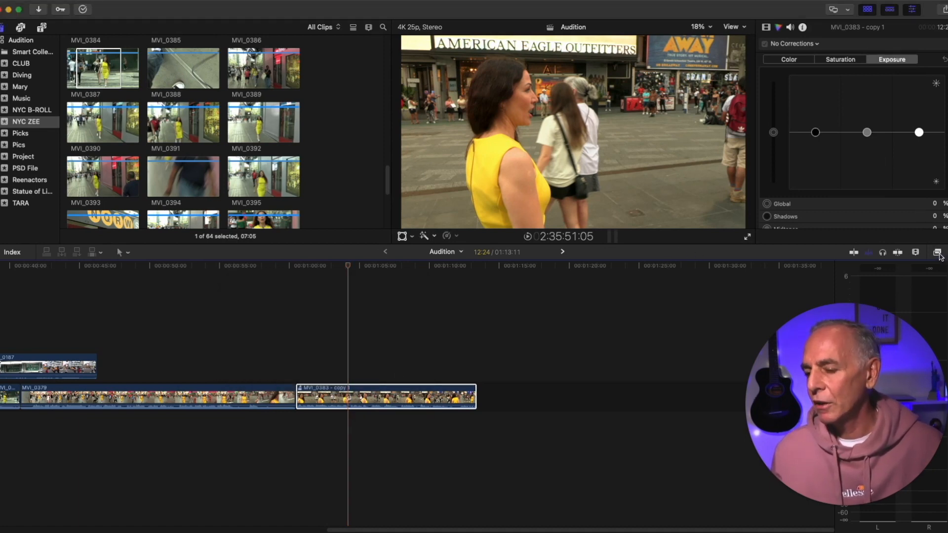
# Apply the 50s TV effect to MVI_0383 - copy 1 in the timeline and set its Amount to about 25
pyautogui.click(938, 253)
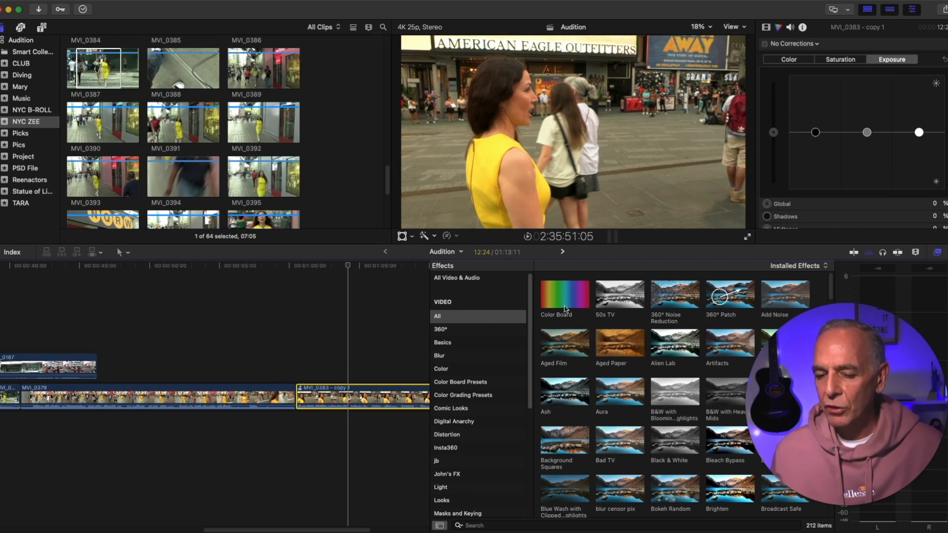
pyautogui.moveTo(597, 298); pyautogui.dragTo(357, 402)
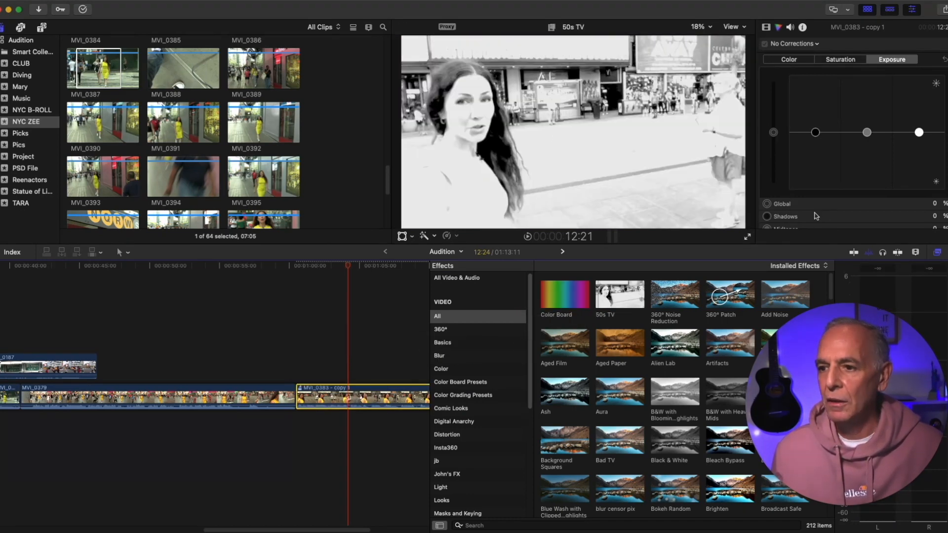
pyautogui.click(937, 253)
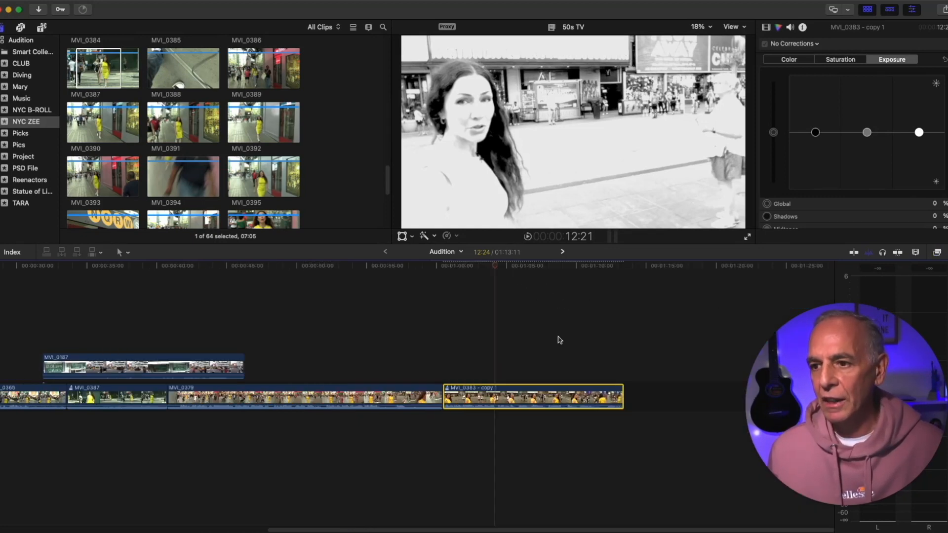
pyautogui.click(766, 27)
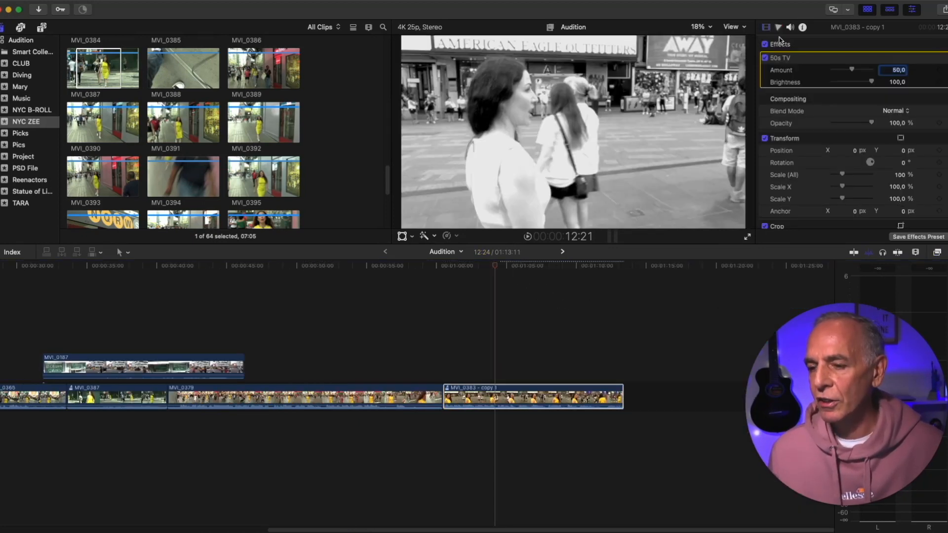
pyautogui.moveTo(852, 70); pyautogui.dragTo(842, 71)
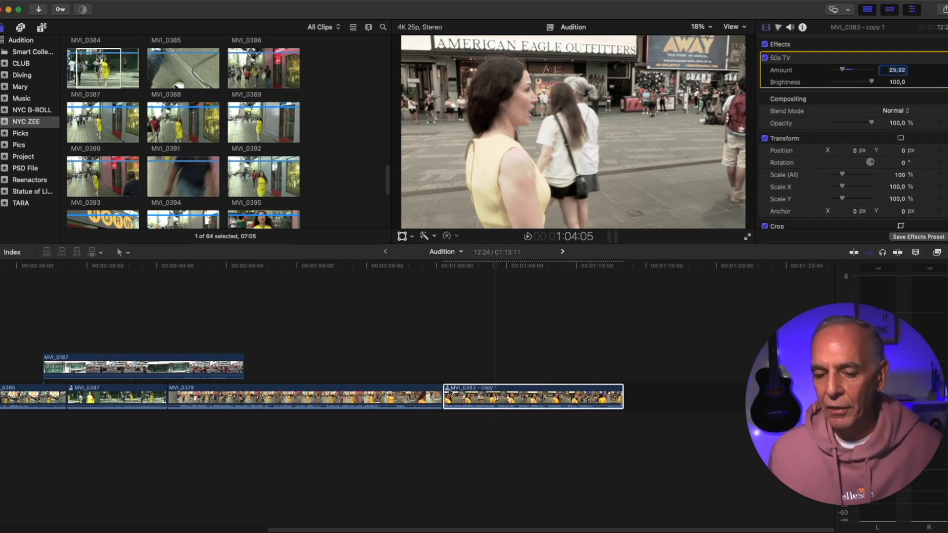
# Preview the 50s TV copy in the last clip's audition, and make the original MVI_0383 the pick
pyautogui.click(447, 392)
pyautogui.press('space')
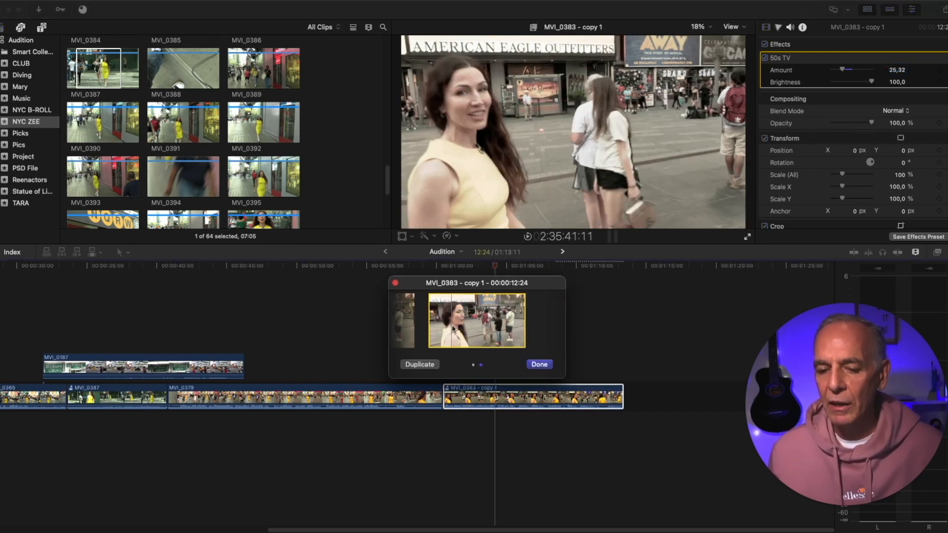
pyautogui.click(407, 332)
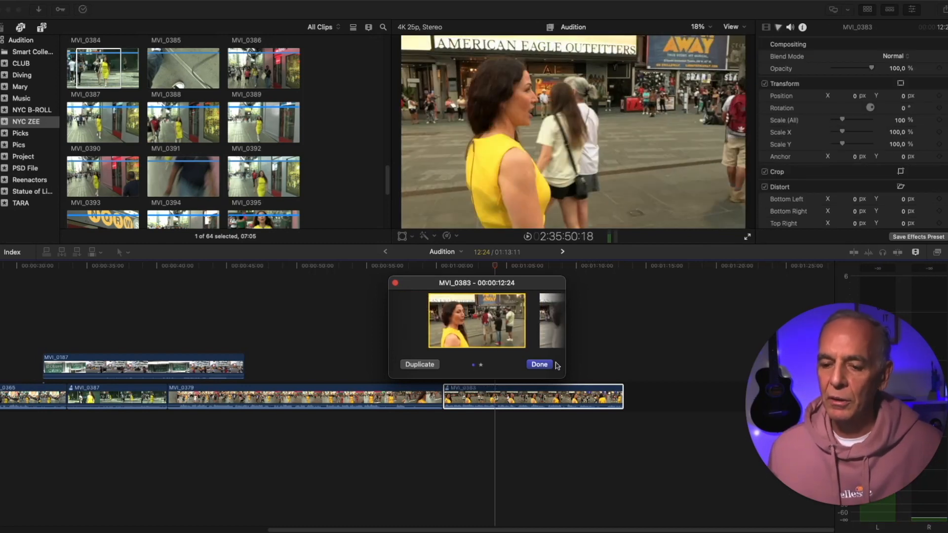
pyautogui.click(539, 365)
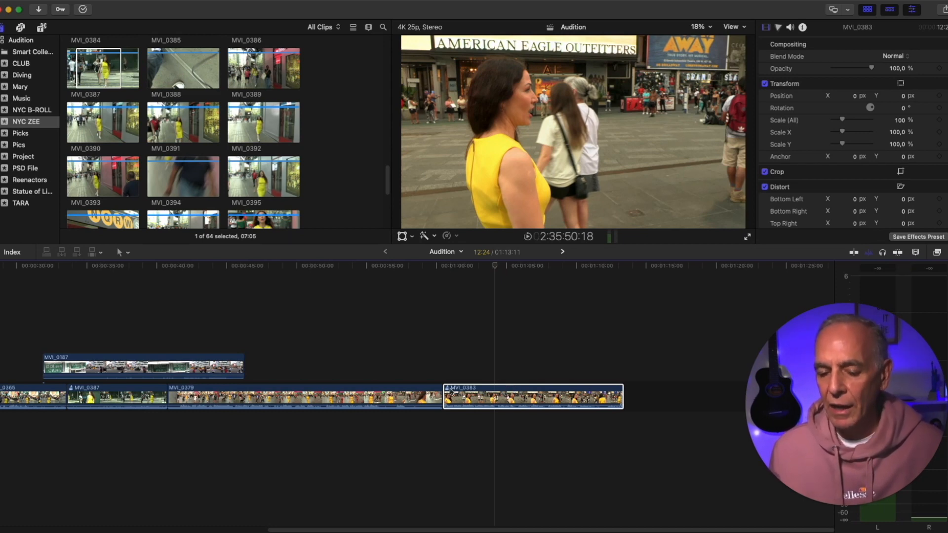
# Duplicate the original MVI_0383 inside its audition and keep the new copy as the pick
pyautogui.click(449, 390)
pyautogui.click(419, 365)
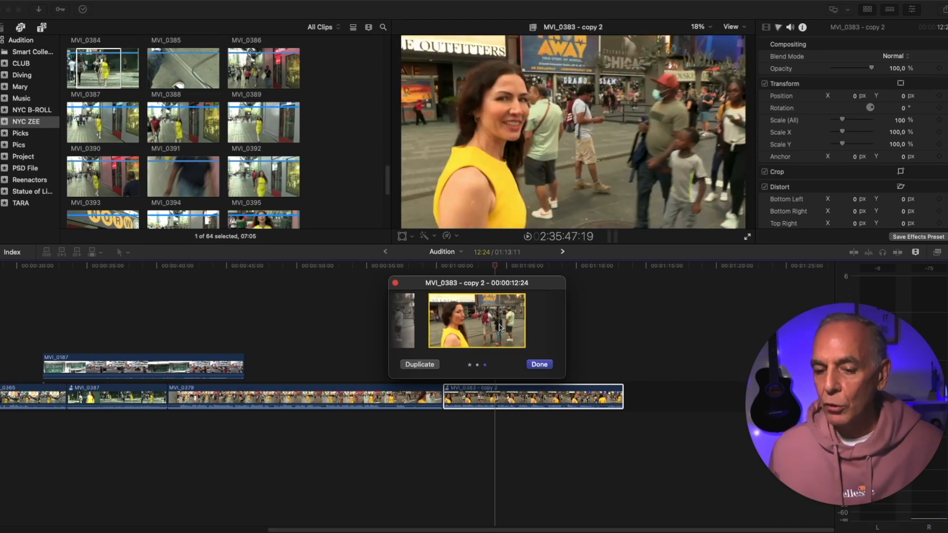
pyautogui.click(540, 365)
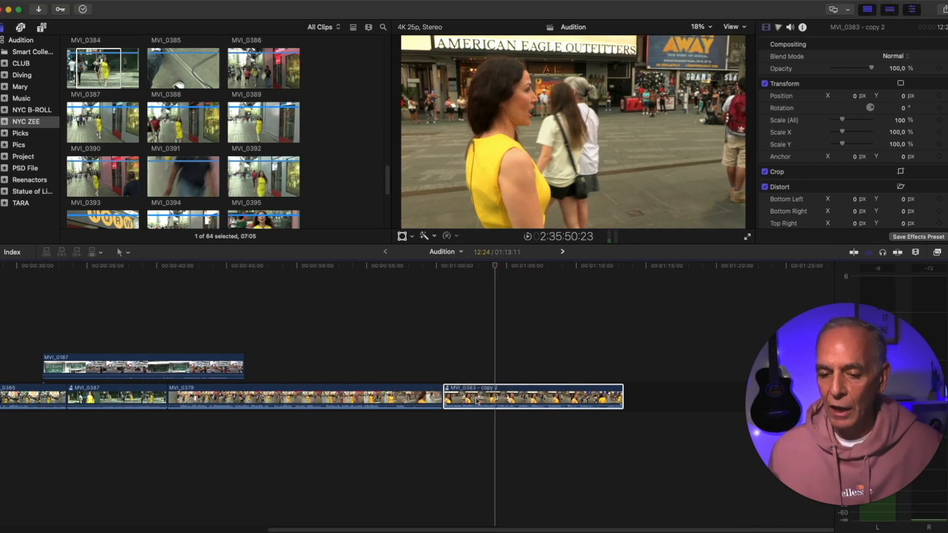
# Animate MVI_0383 - copy 2 with Transform keyframes, from the default at 01:01:05 to an enlarged, lowered frame at 01:07:20, and check an intermediate frame
pyautogui.click(402, 238)
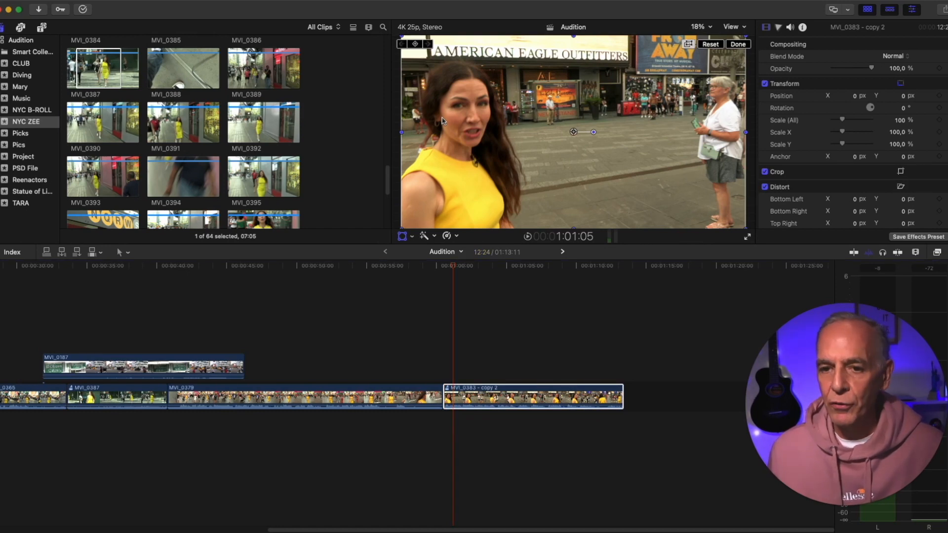
pyautogui.click(416, 44)
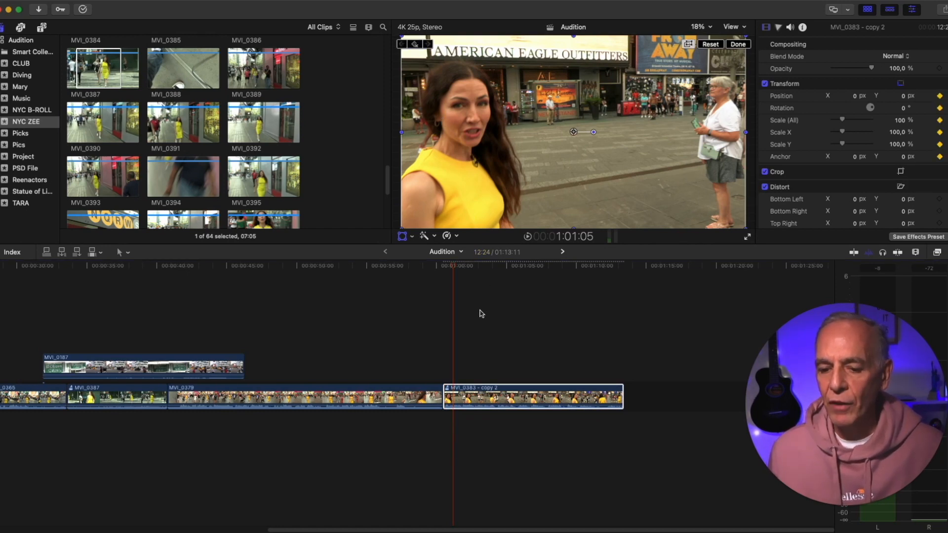
pyautogui.moveTo(457, 269); pyautogui.dragTo(545, 267)
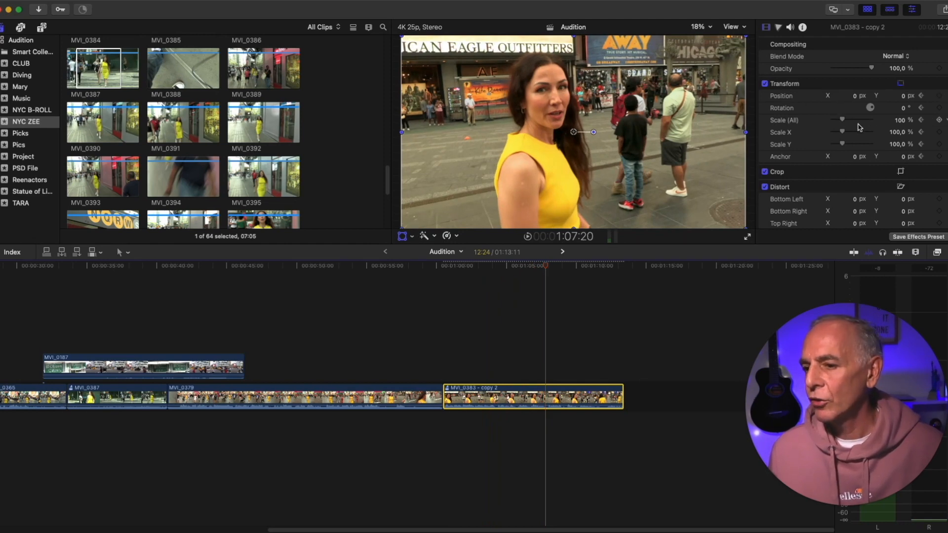
pyautogui.moveTo(844, 123); pyautogui.dragTo(862, 124)
pyautogui.moveTo(545, 126); pyautogui.dragTo(550, 191)
pyautogui.moveTo(542, 269); pyautogui.dragTo(491, 281)
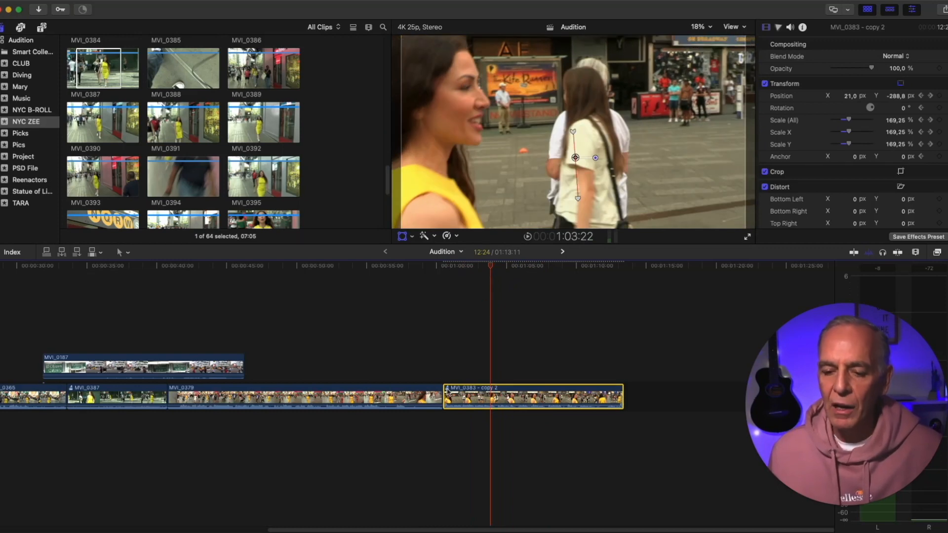
# Switch the last clip's audition from copy 2 to the original MVI_0383, and check the frame at 01:05:12
pyautogui.click(447, 390)
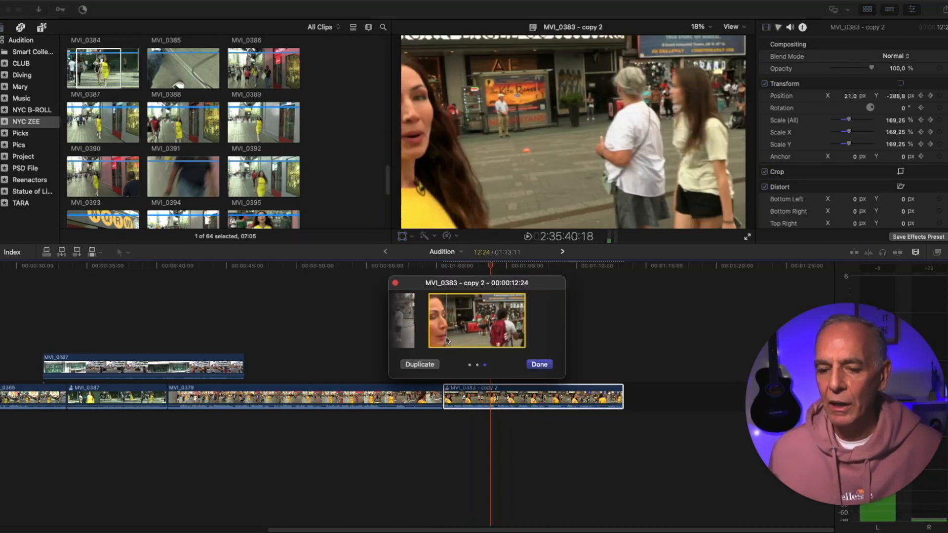
pyautogui.click(406, 331)
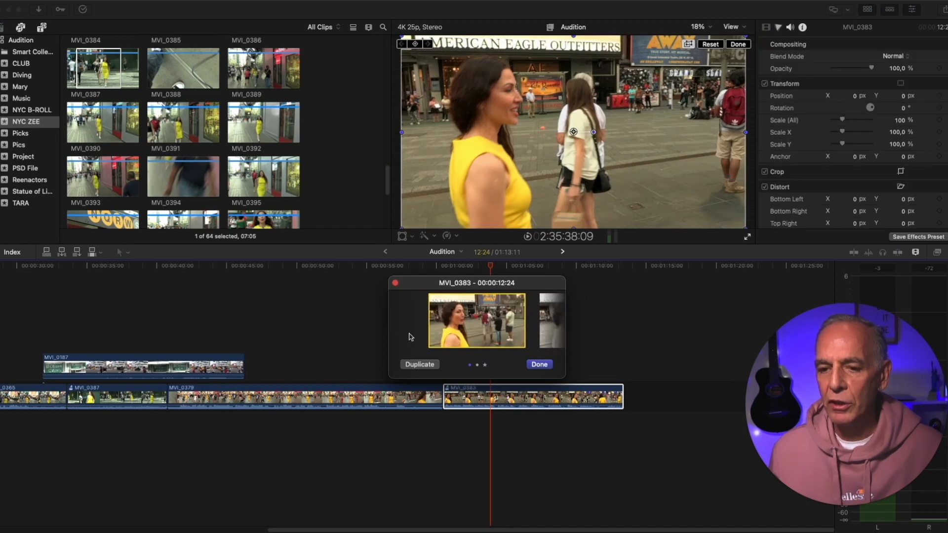
pyautogui.click(539, 366)
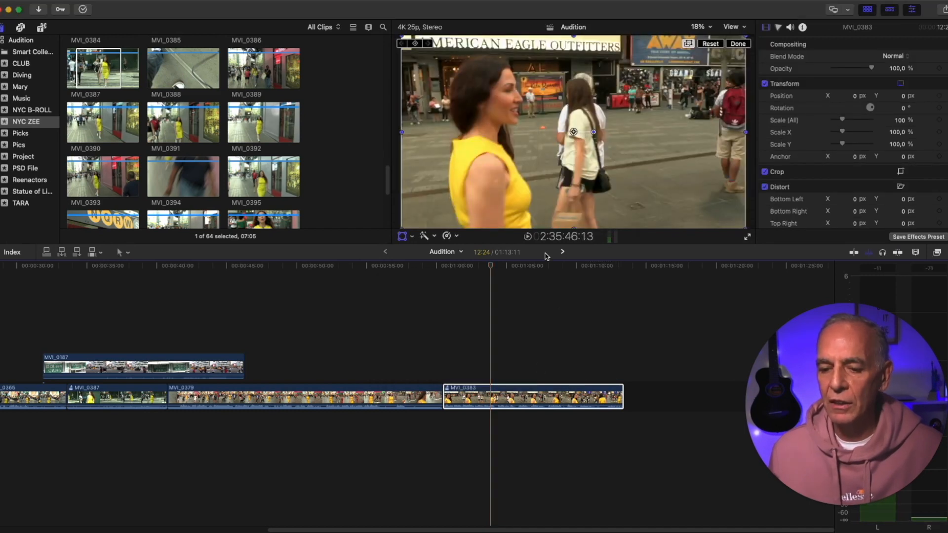
pyautogui.click(514, 269)
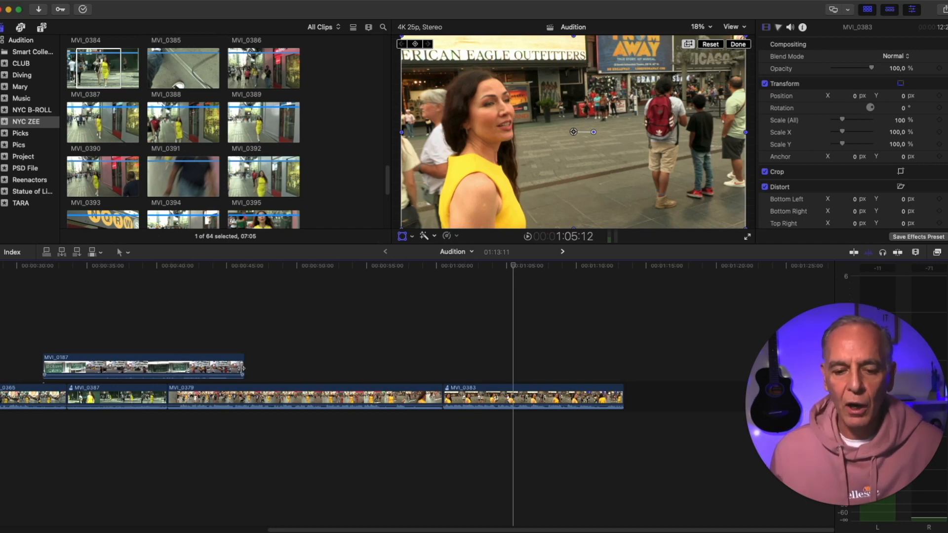
# Build a row of connected B-roll clips above the main storyline: MVI_0187 shortened to 06:00, MVI_0171 trimmed to 07:21, and MVI_0218
pyautogui.moveTo(243, 368)
pyautogui.mouseDown()
pyautogui.moveTo(128, 369)
pyautogui.moveTo(237, 374)
pyautogui.mouseUp()
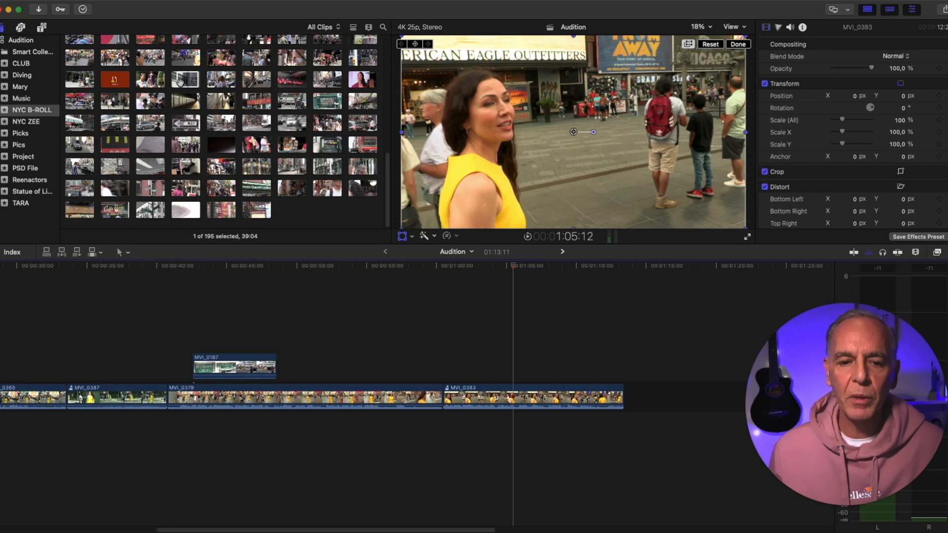
pyautogui.click(180, 81)
pyautogui.press('e')
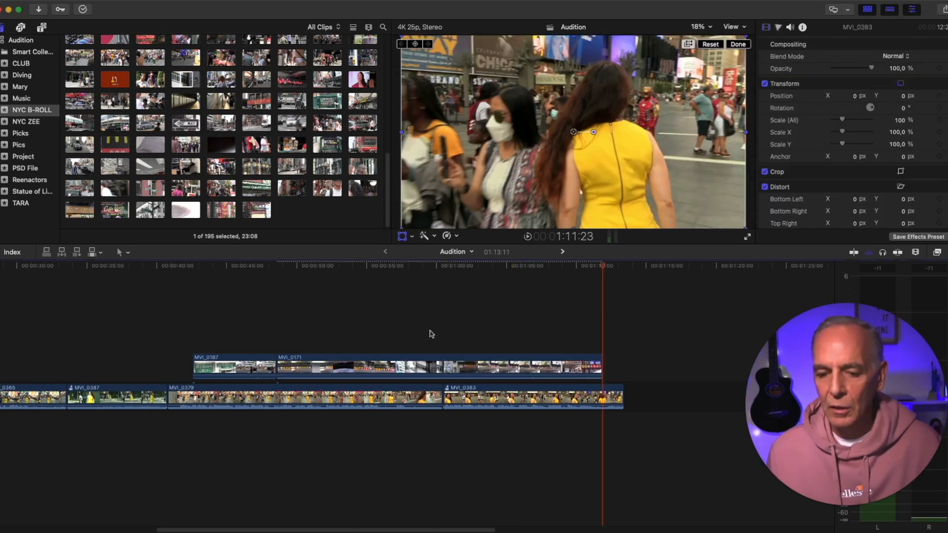
pyautogui.moveTo(601, 366); pyautogui.dragTo(385, 367)
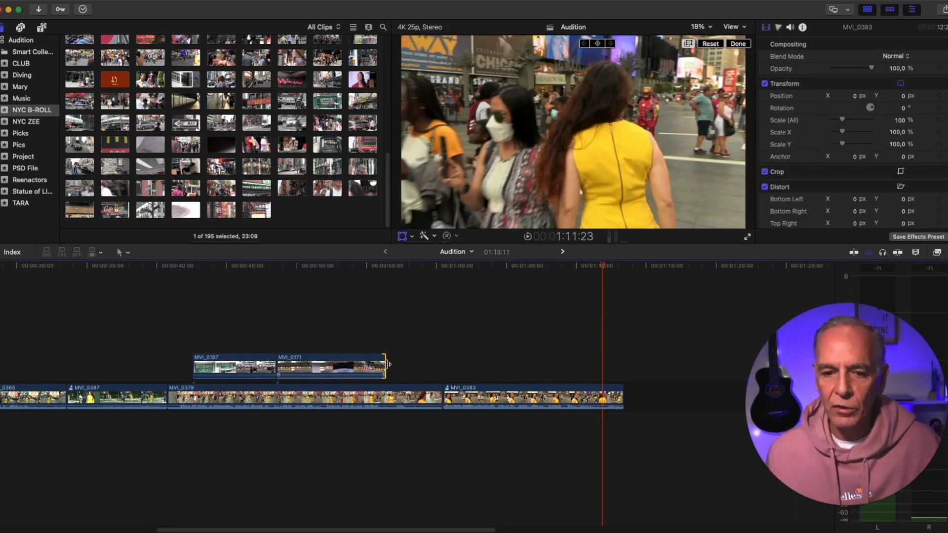
pyautogui.click(254, 188)
pyautogui.moveTo(253, 188); pyautogui.dragTo(405, 367)
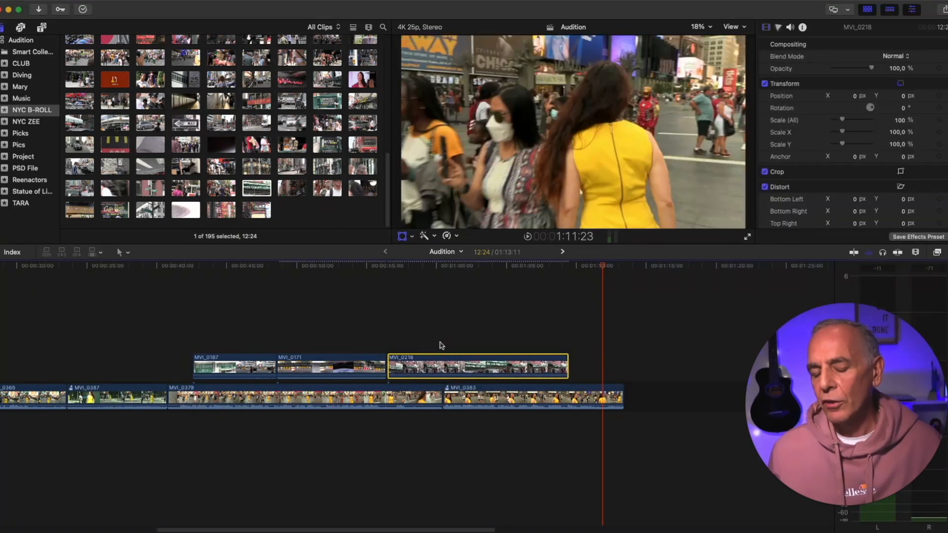
# Add the browser clips MVI_0189, MVI_0190, MVI_0191 and MVI_0192 as audition alternatives to the timeline clip MVI_0171
pyautogui.click(310, 369)
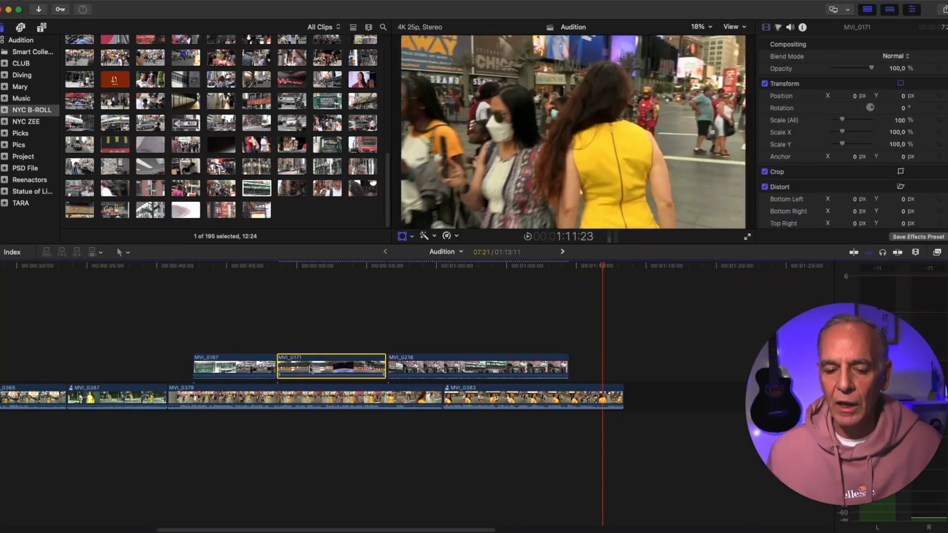
pyautogui.click(186, 127)
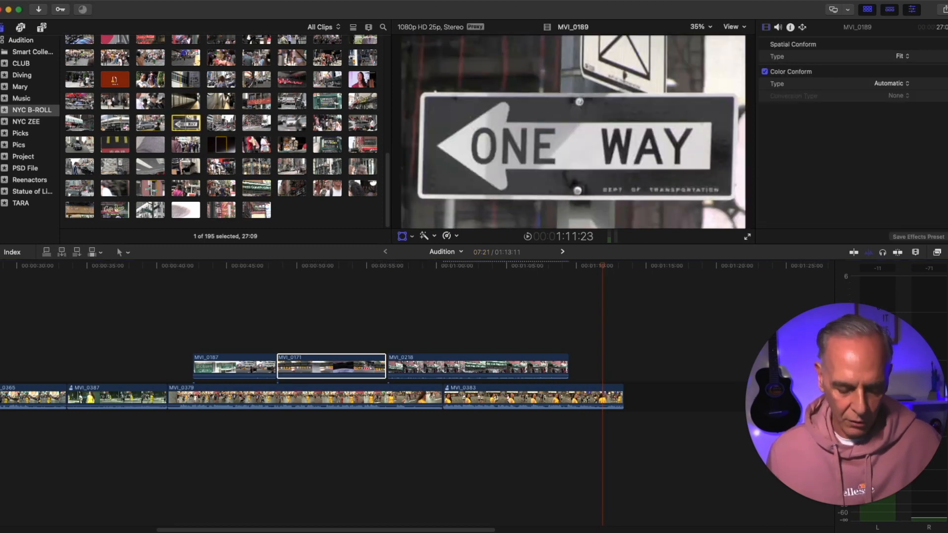
pyautogui.keyDown('super'); pyautogui.click(220, 124); pyautogui.keyUp('super')
pyautogui.keyDown('super'); pyautogui.click(257, 124); pyautogui.keyUp('super')
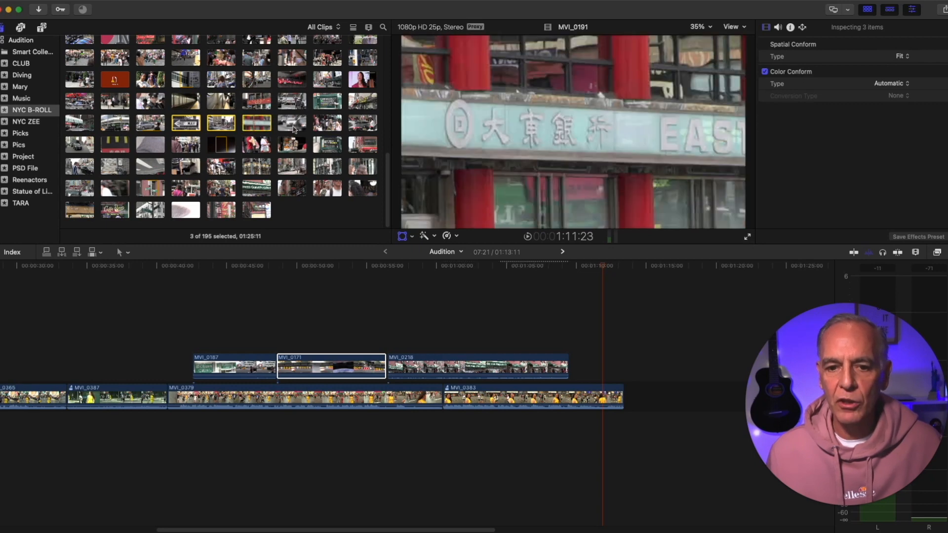
pyautogui.keyDown('super'); pyautogui.click(294, 129); pyautogui.keyUp('super')
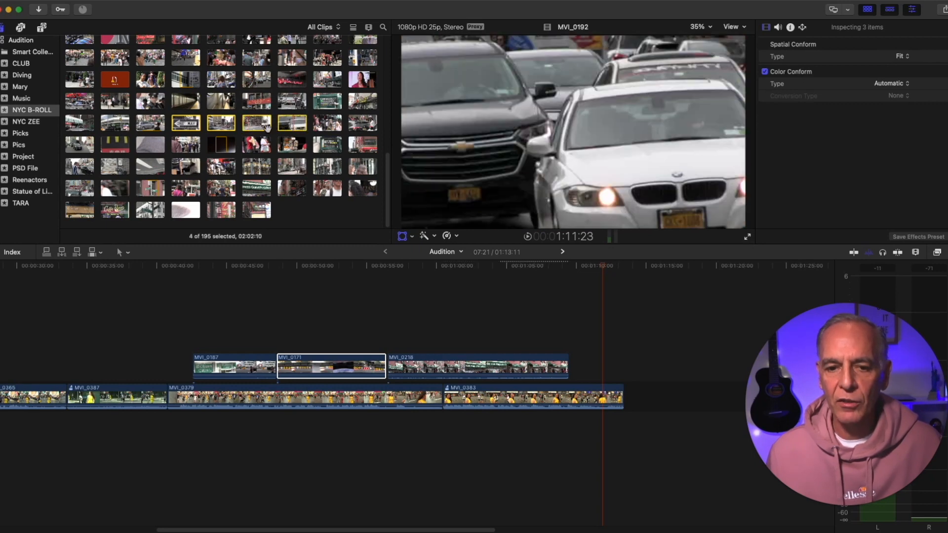
pyautogui.click(169, 1)
pyautogui.moveTo(217, 58)
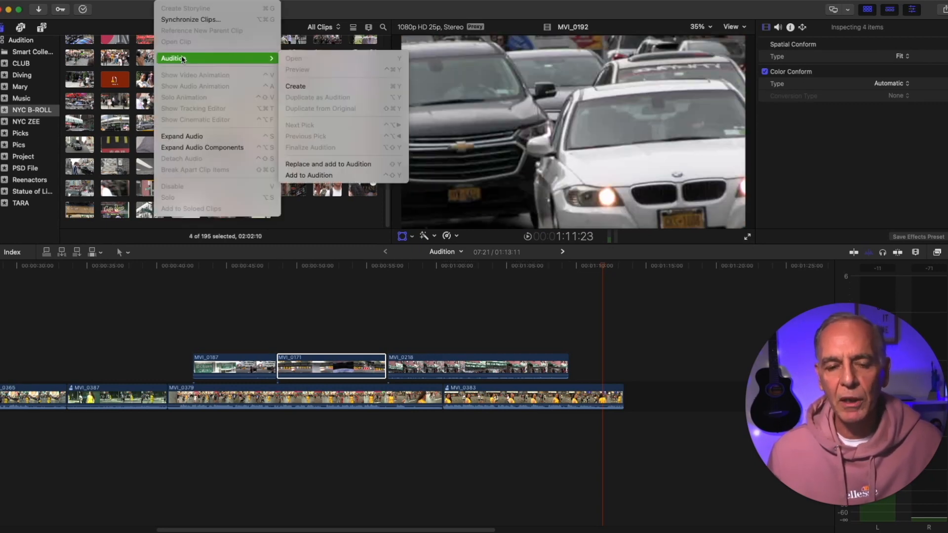
pyautogui.click(321, 177)
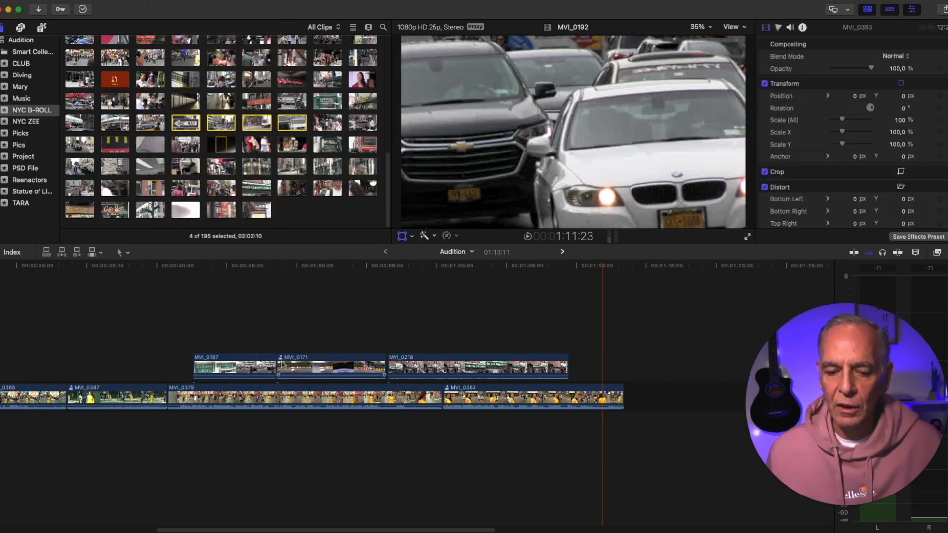
# Open the audition on MVI_0171, go through its four alternatives, and keep MVI_0192 as the pick
pyautogui.click(280, 358)
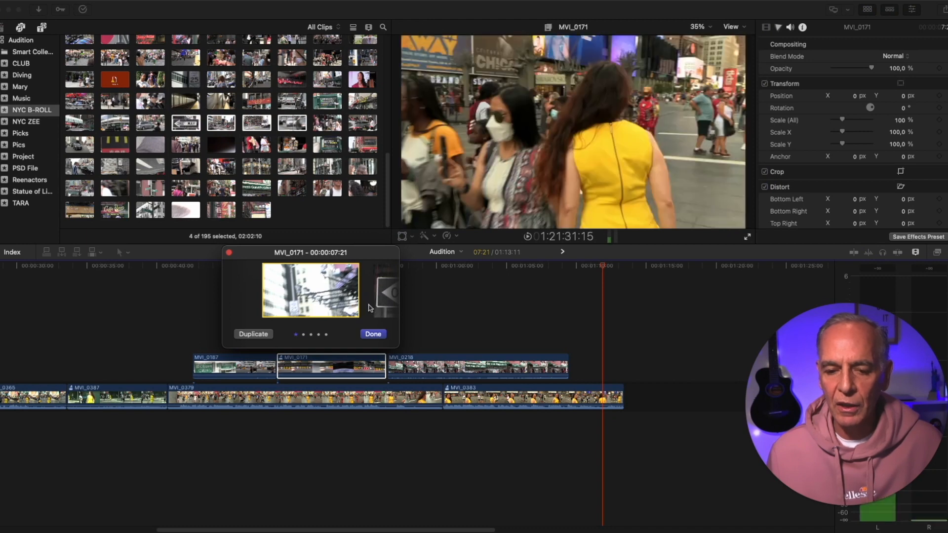
pyautogui.click(387, 296)
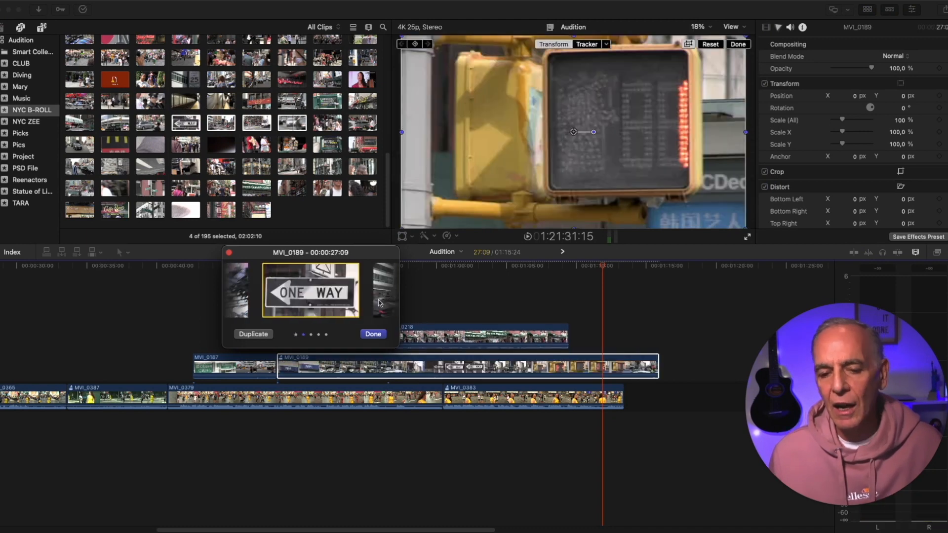
pyautogui.click(382, 302)
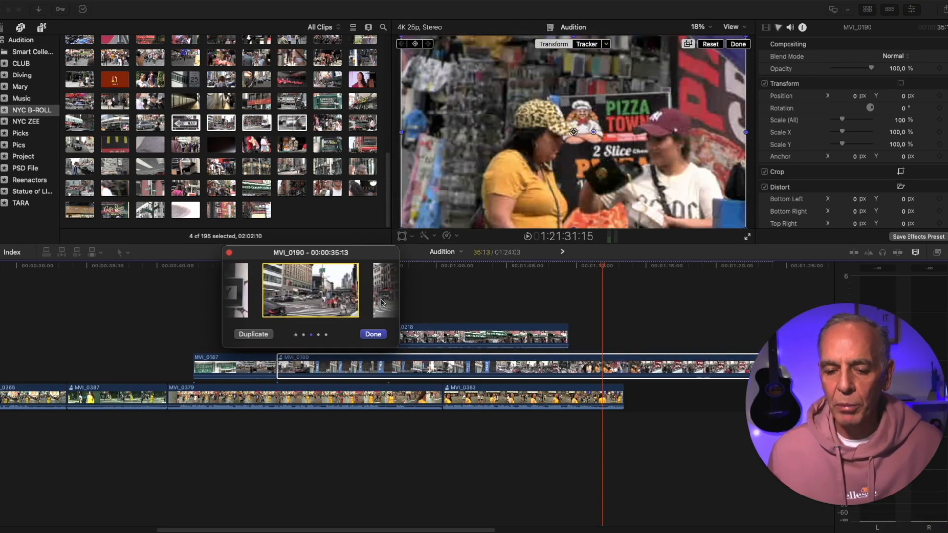
pyautogui.click(381, 303)
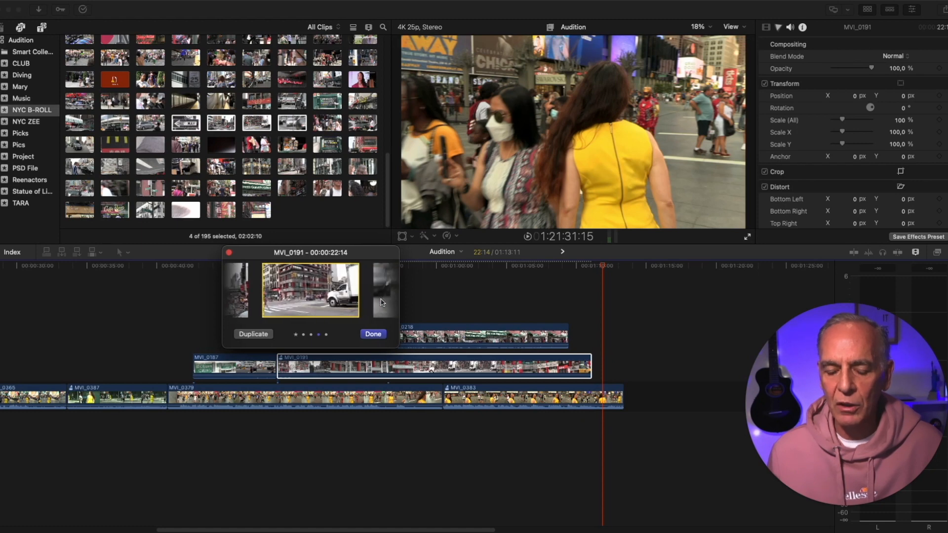
pyautogui.click(381, 302)
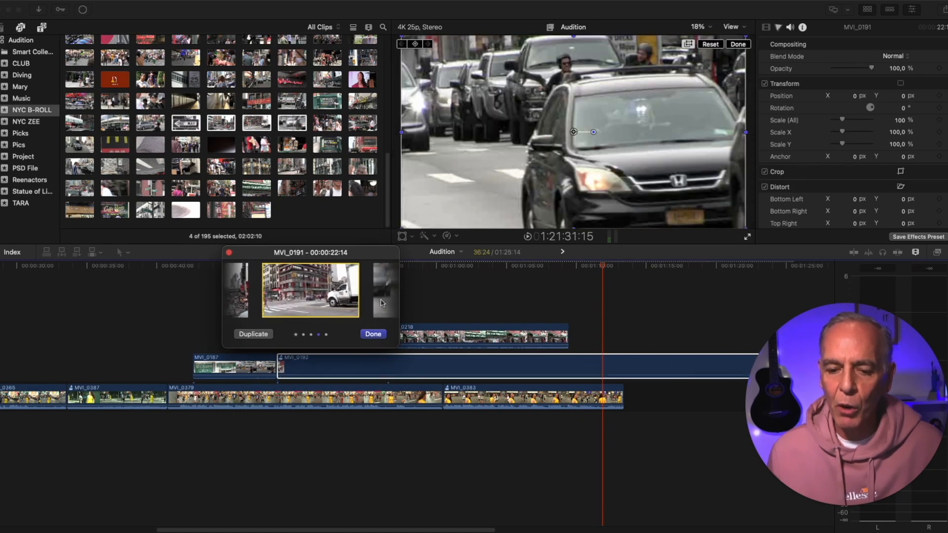
pyautogui.click(373, 335)
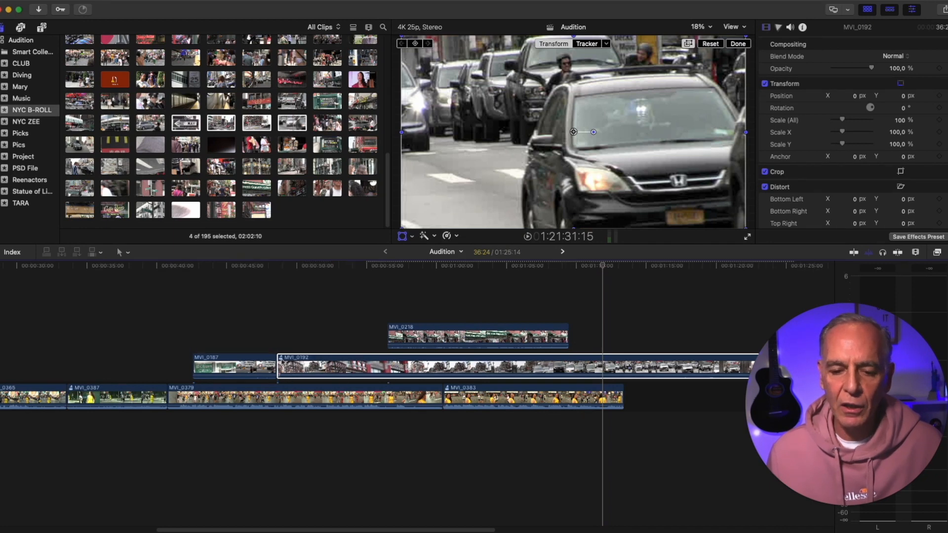
# Reopen the connected B-roll clip's audition and make MVI_0189, the One Way sign clip, the pick
pyautogui.click(281, 357)
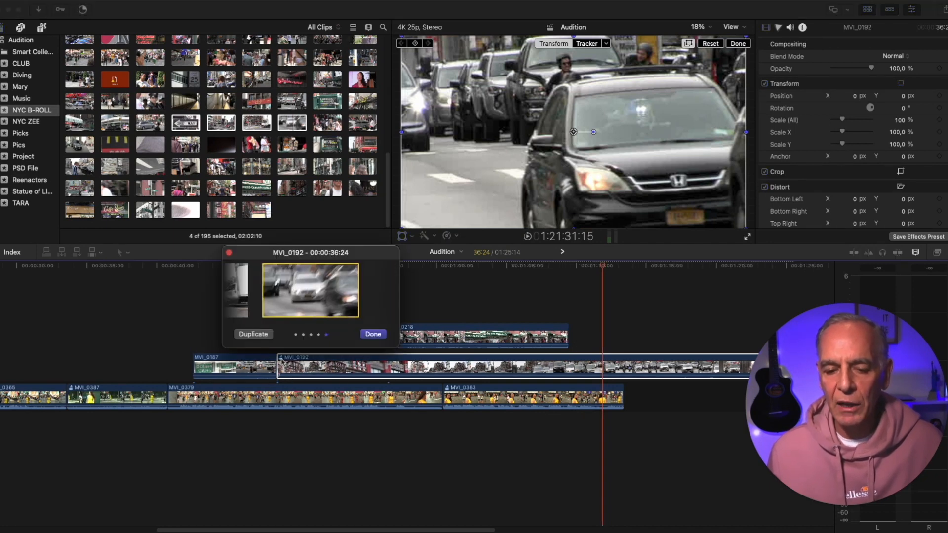
pyautogui.click(234, 315)
pyautogui.click(234, 314)
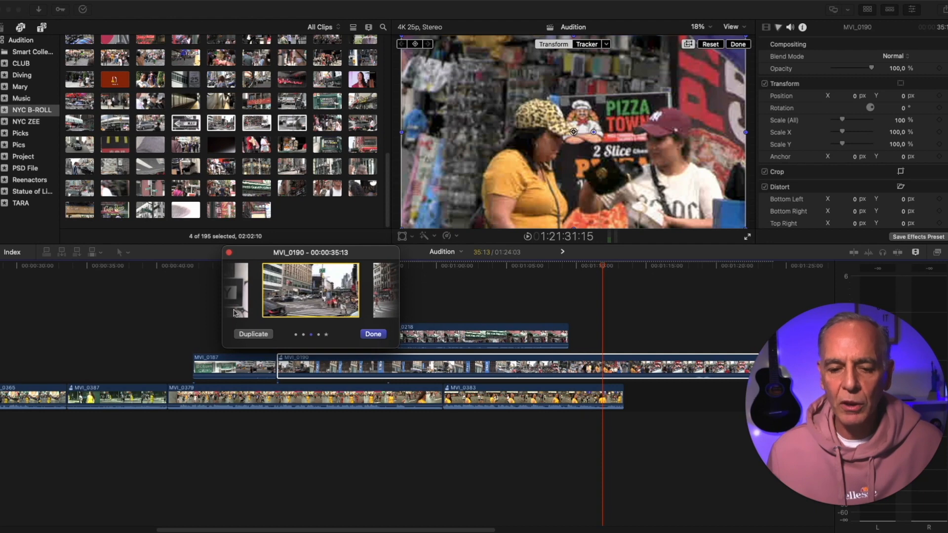
pyautogui.click(235, 313)
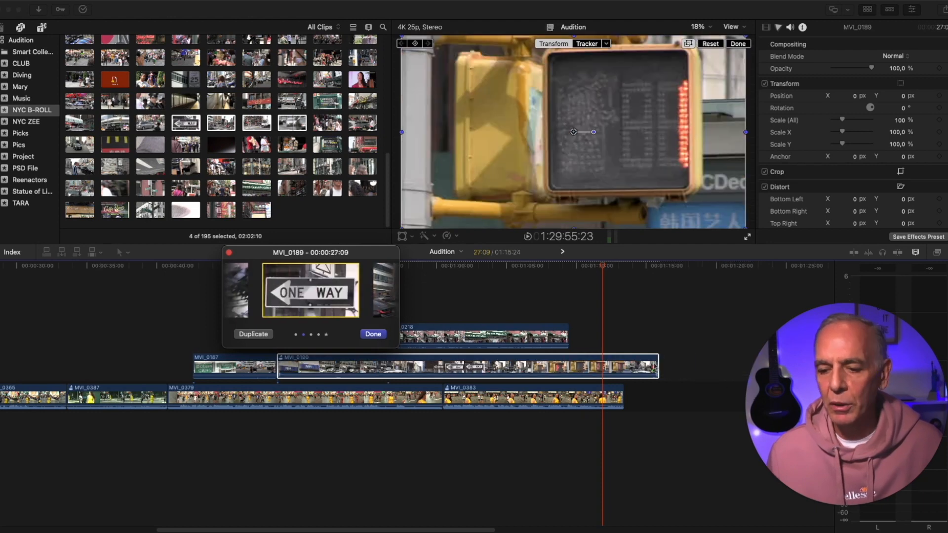
pyautogui.click(380, 336)
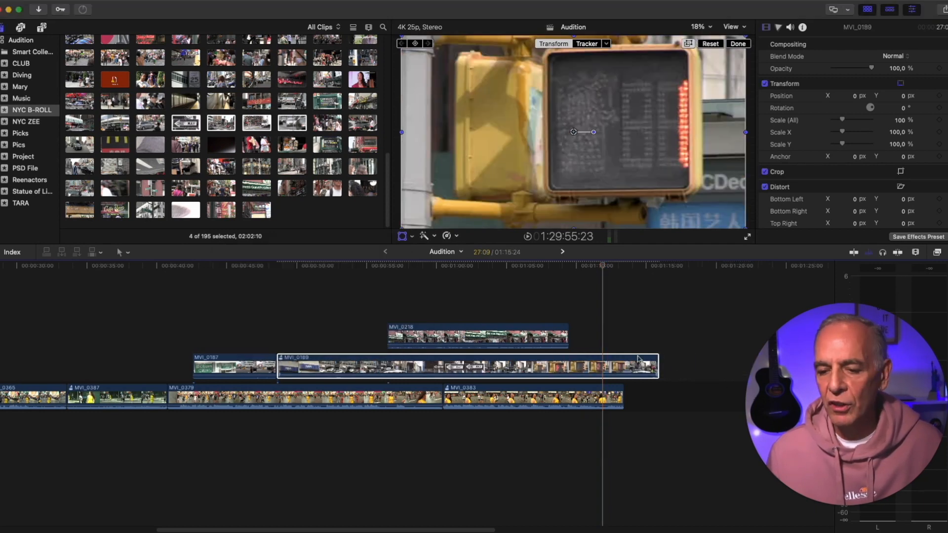
# Trim MVI_0189 to end where MVI_0218 begins, and combine MVI_0187, MVI_0189 and MVI_0218 into a connected storyline
pyautogui.moveTo(659, 368); pyautogui.dragTo(386, 365)
pyautogui.moveTo(557, 329); pyautogui.dragTo(238, 367)
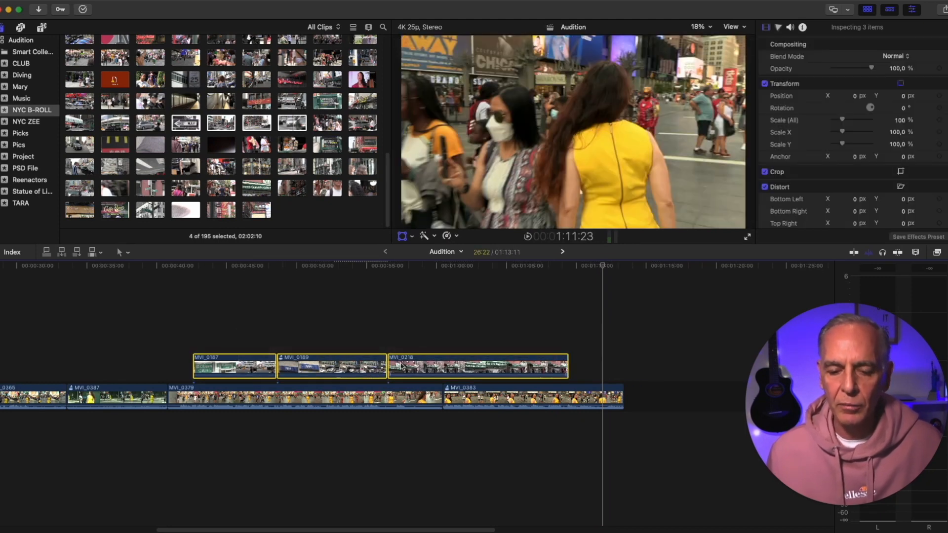
pyautogui.rightClick(364, 368)
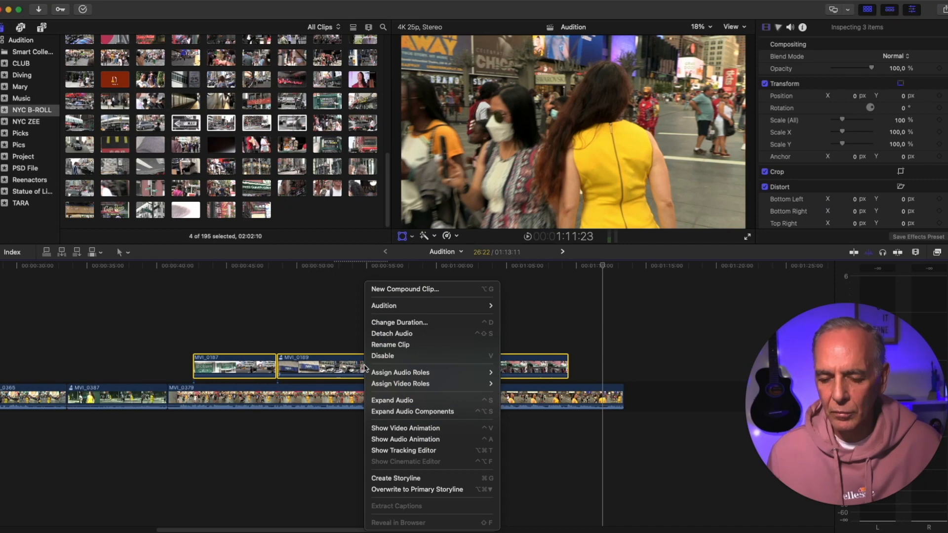
pyautogui.click(408, 479)
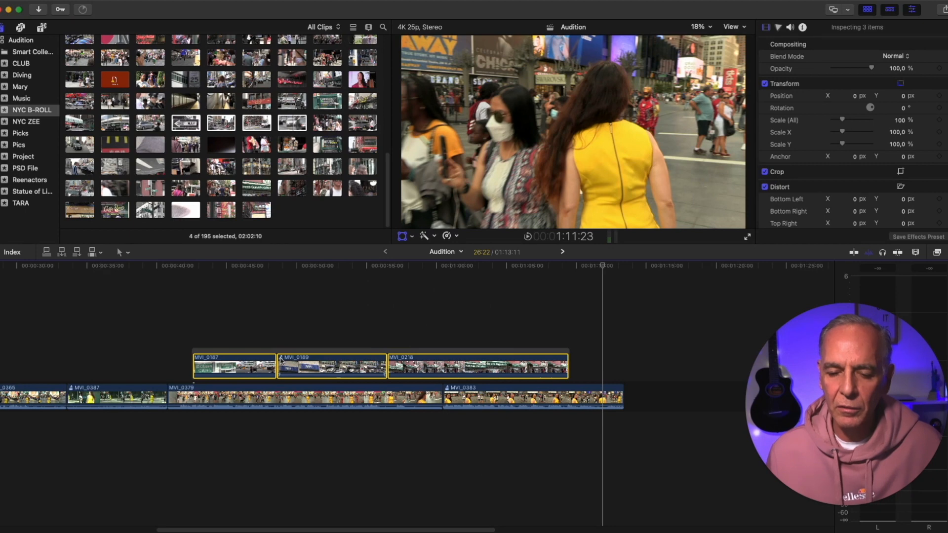
# Try MVI_0190 as the pick inside the new storyline, restore MVI_0189, and skim from MVI_0187 to 53:06 in MVI_0189
pyautogui.click(280, 358)
pyautogui.click(147, 489)
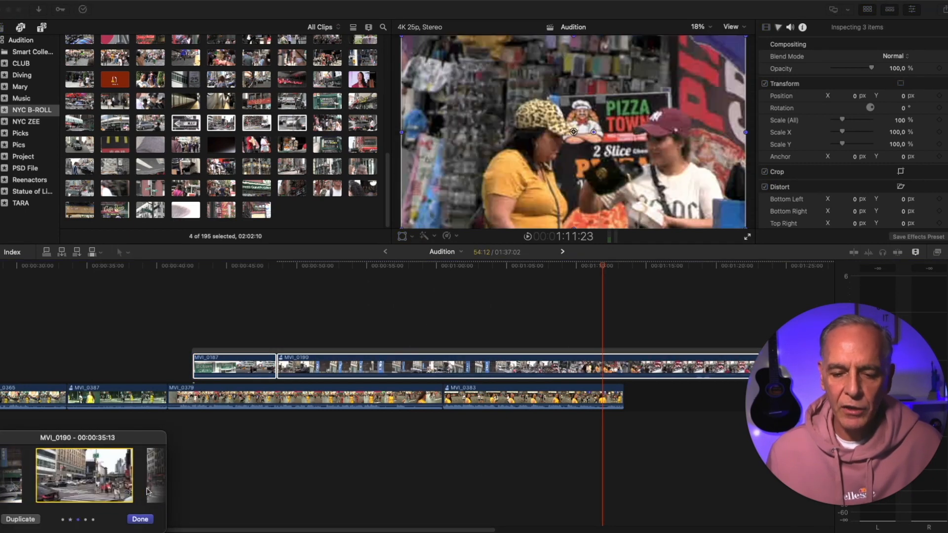
pyautogui.click(8, 482)
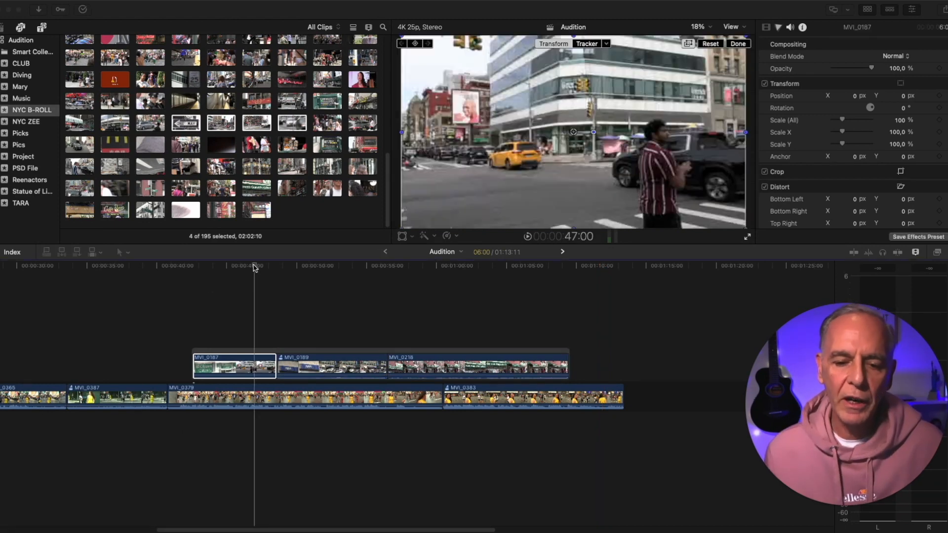
pyautogui.click(255, 266)
pyautogui.click(273, 267)
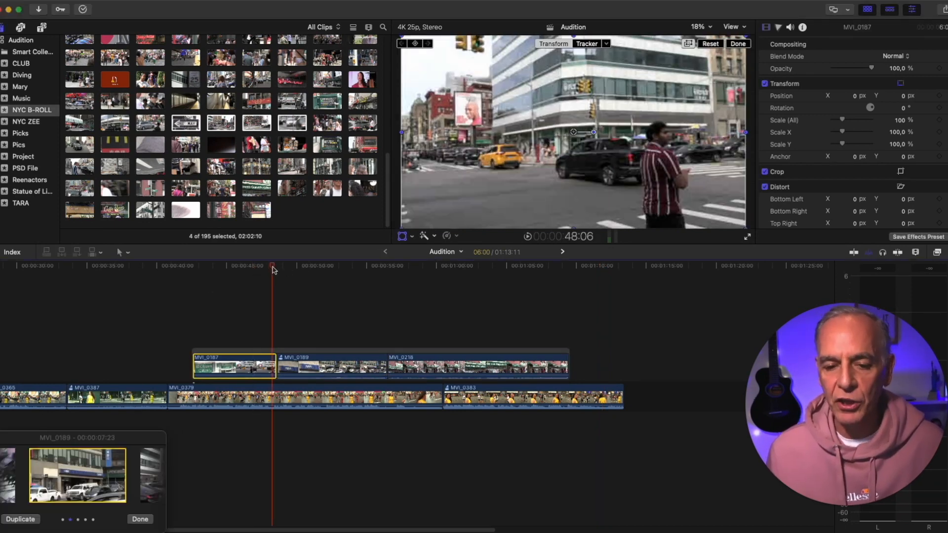
pyautogui.moveTo(273, 268); pyautogui.dragTo(343, 272)
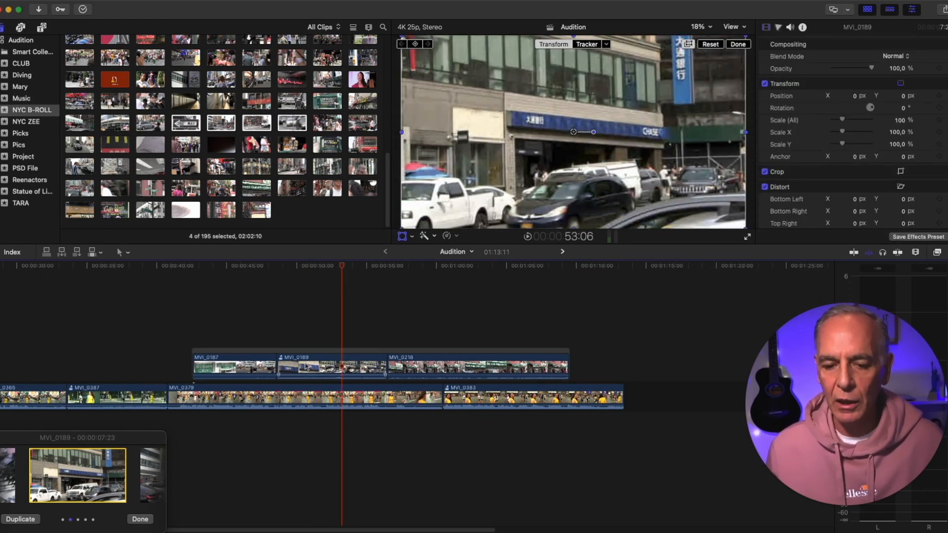
# Finalize the audition on the storyline clip MVI_0189
pyautogui.click(330, 371)
pyautogui.click(167, 0)
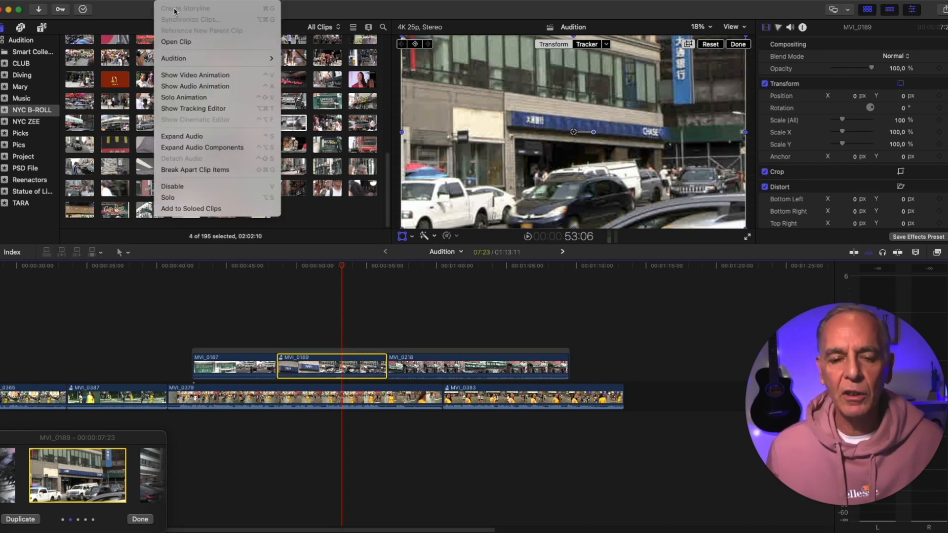
pyautogui.moveTo(192, 57)
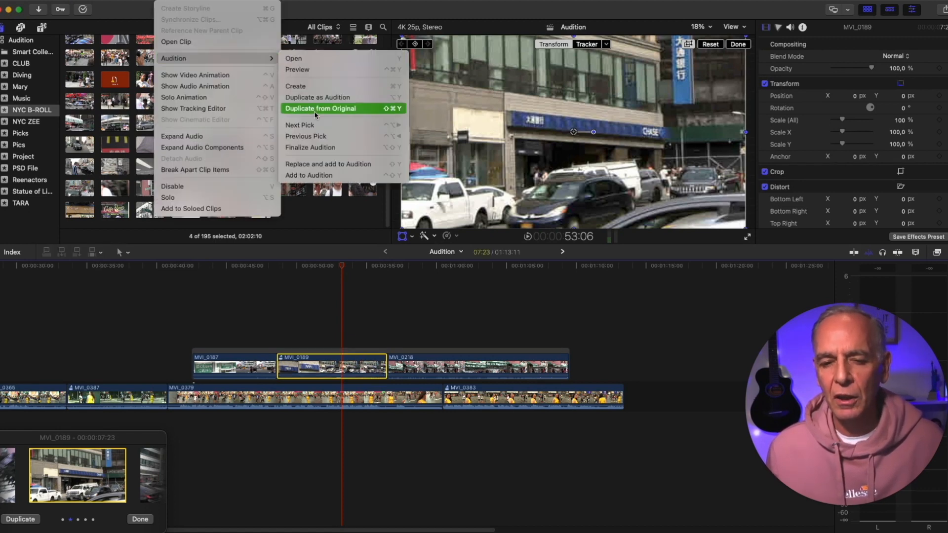
pyautogui.click(314, 148)
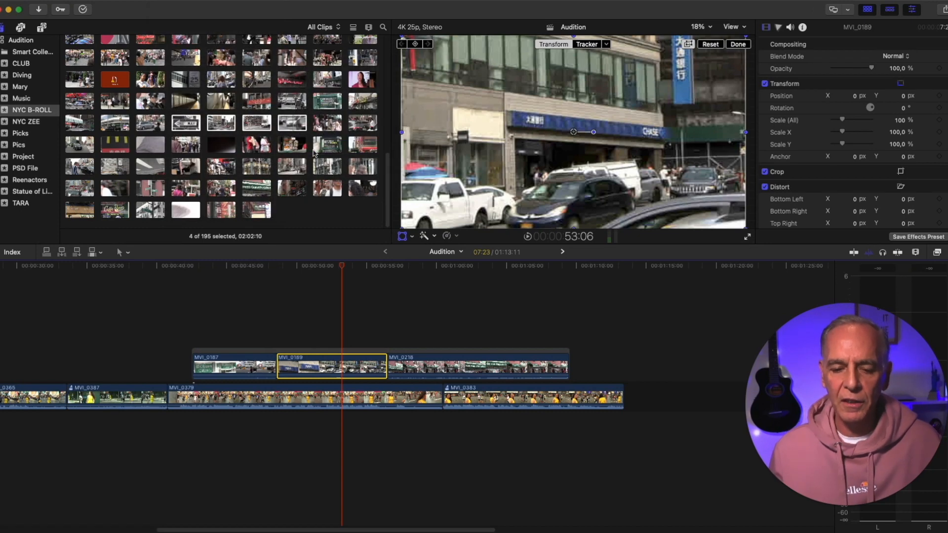